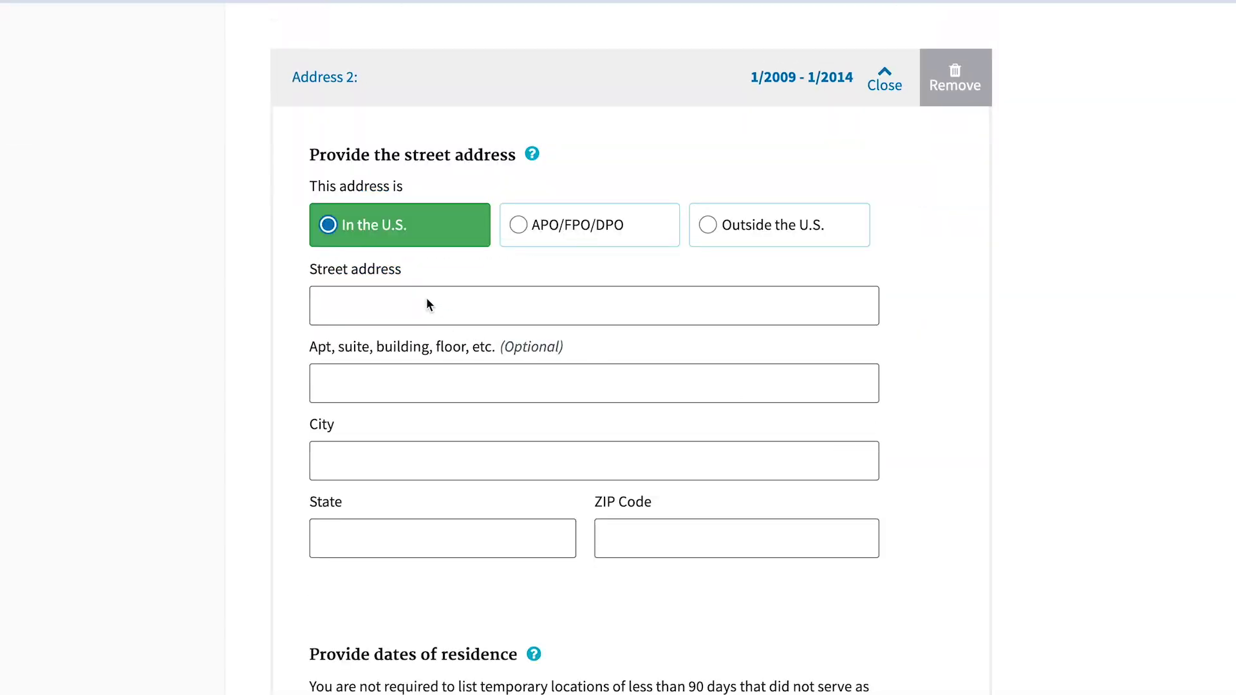
pyautogui.click(400, 301)
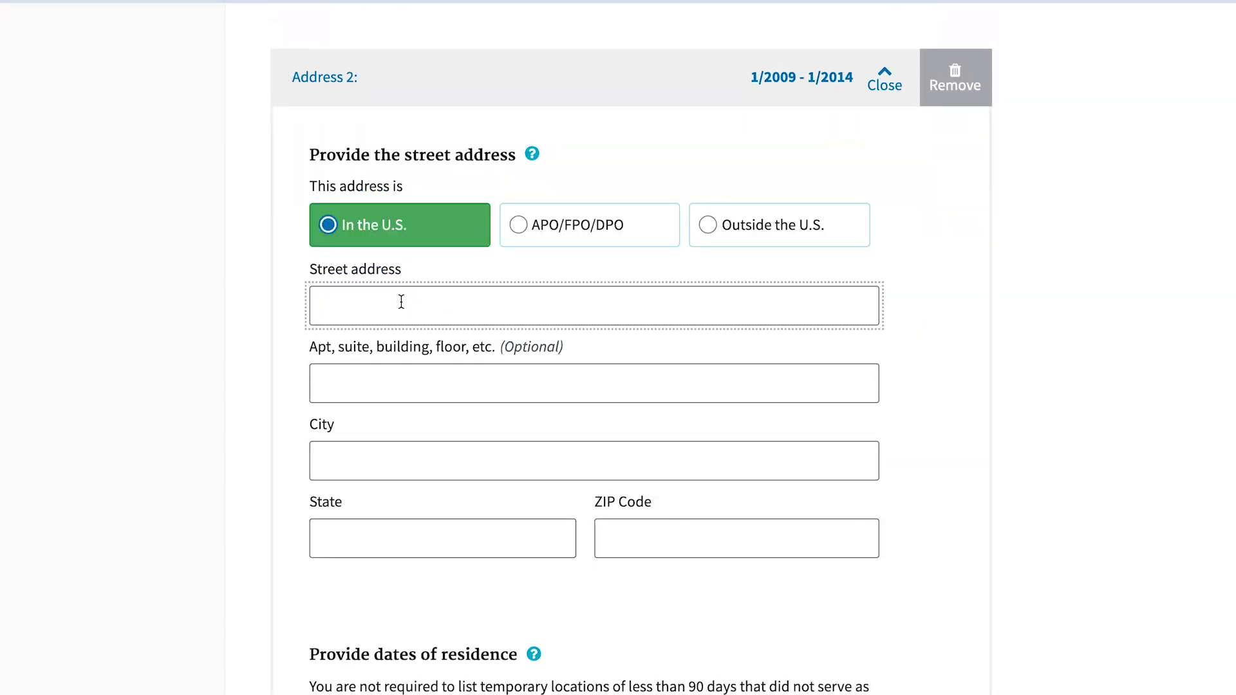
pyautogui.write('804 Unin Street')
pyautogui.press('Tab')
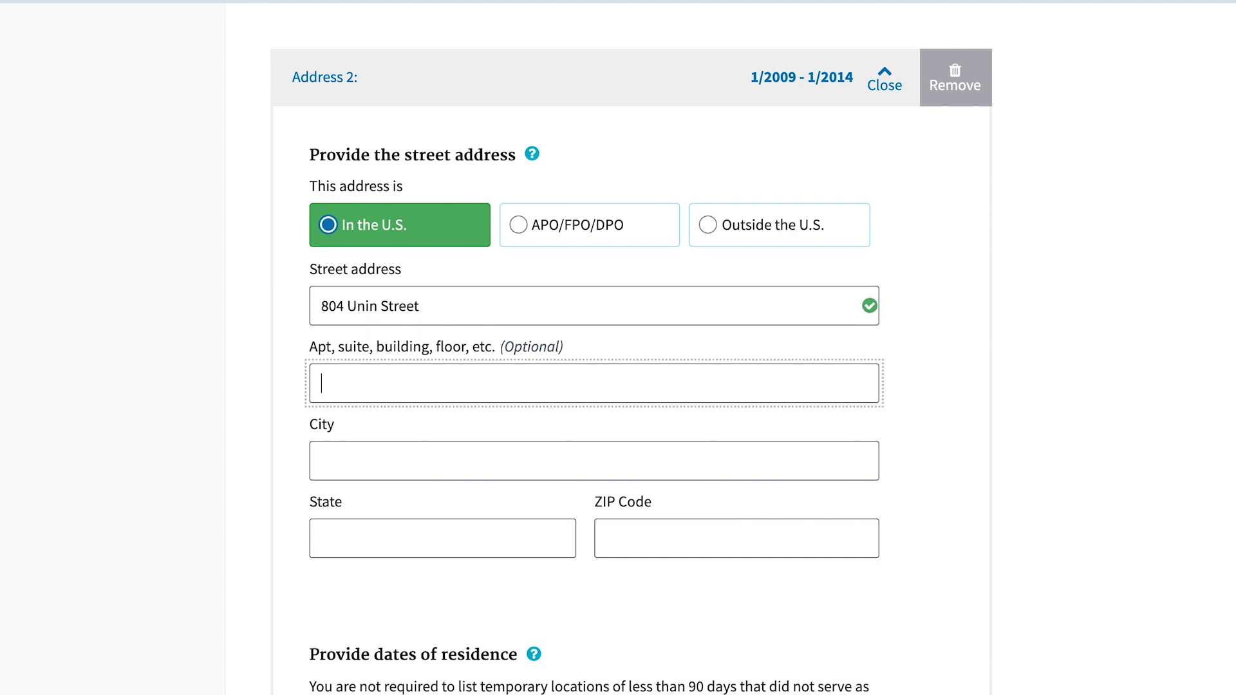
pyautogui.click(387, 460)
pyautogui.write('Brooklyn')
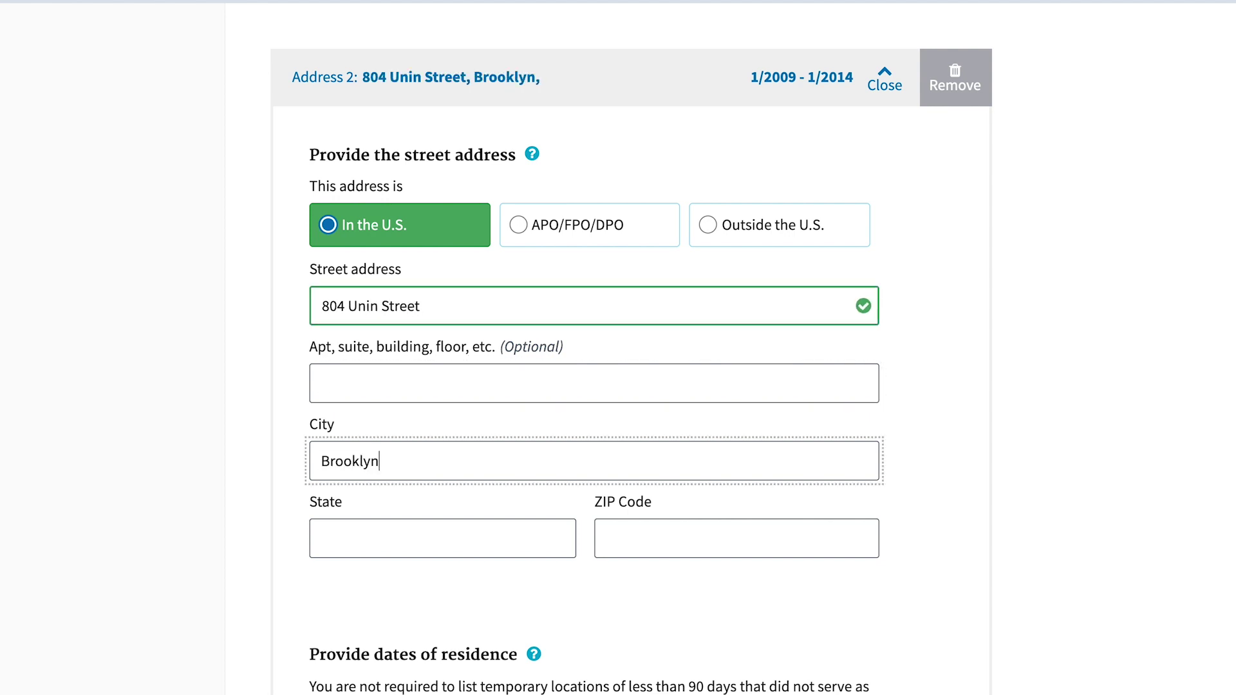
pyautogui.press('Tab')
pyautogui.write('NY')
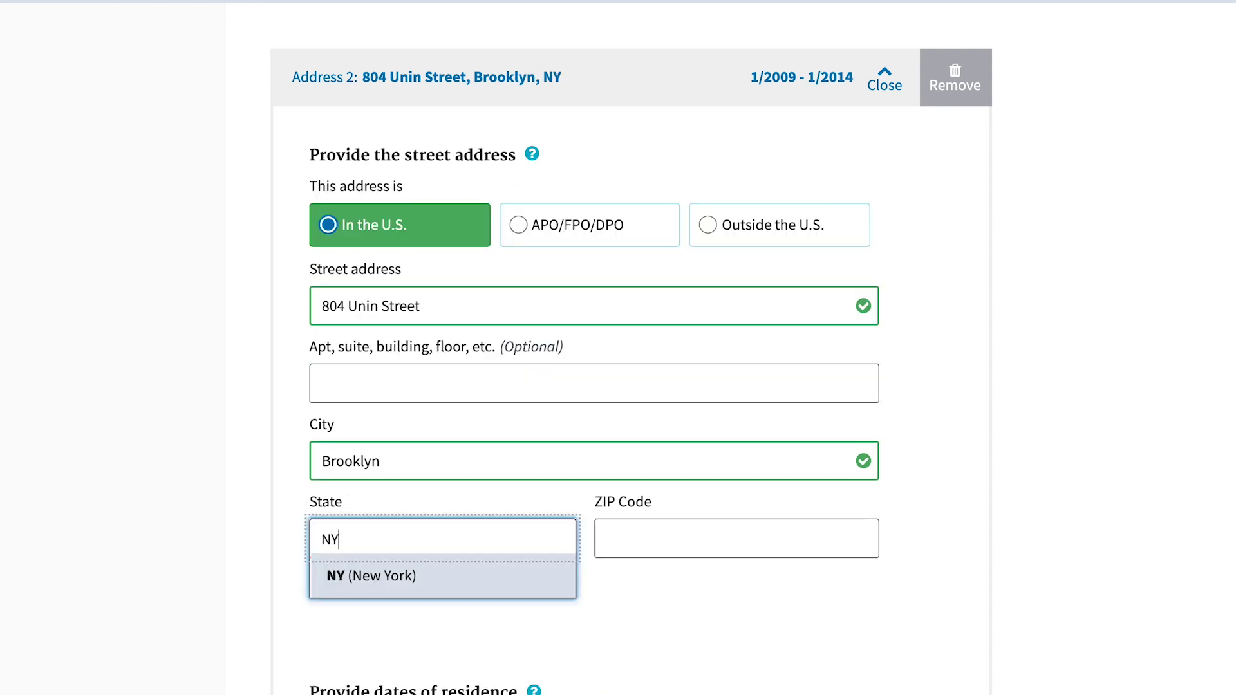
pyautogui.press('Tab')
pyautogui.write('11215')
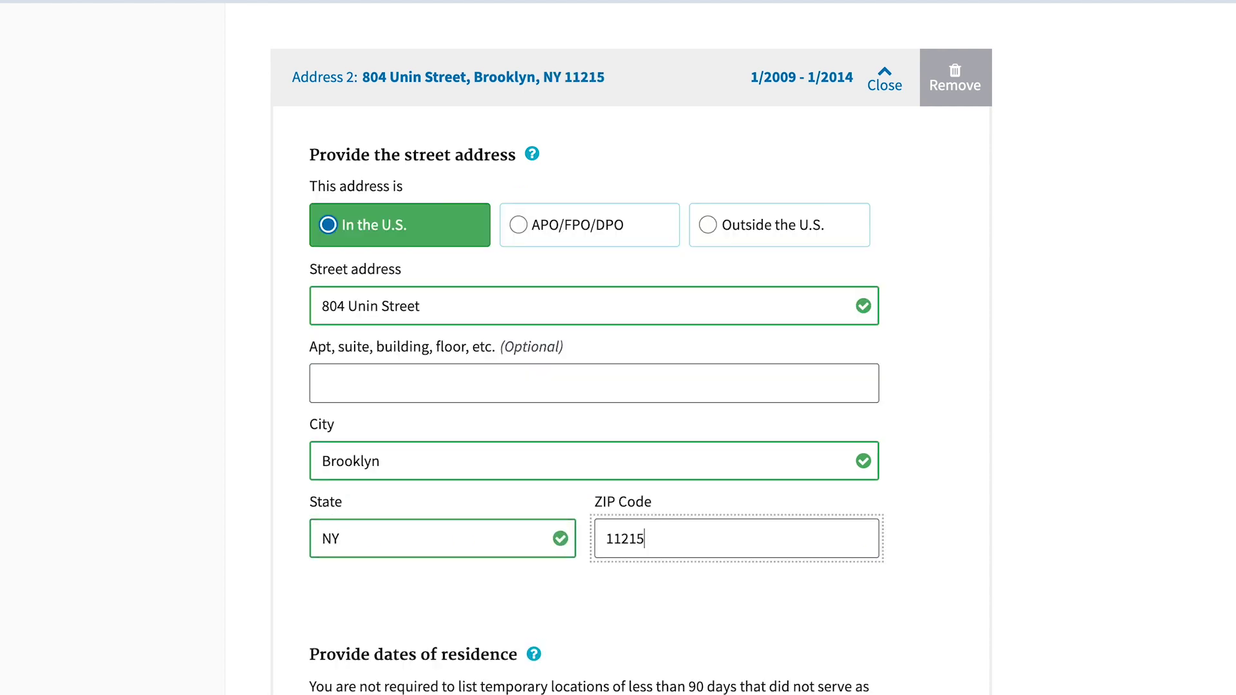
pyautogui.press('Tab')
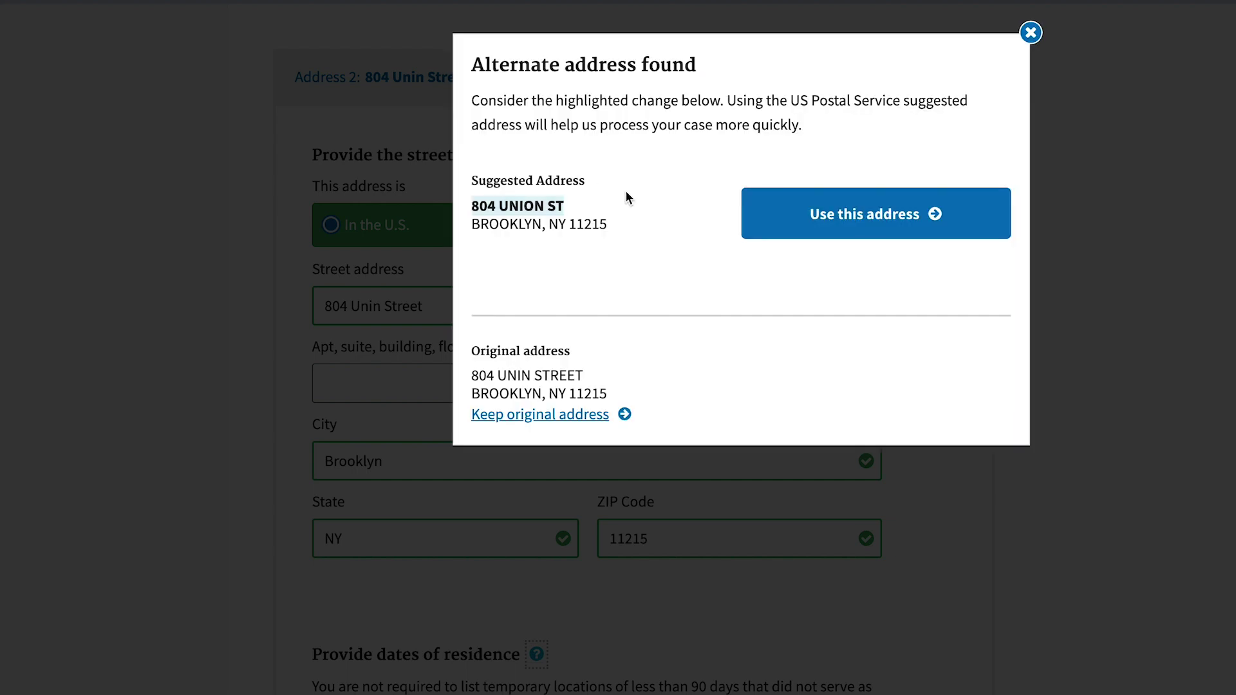
pyautogui.click(832, 219)
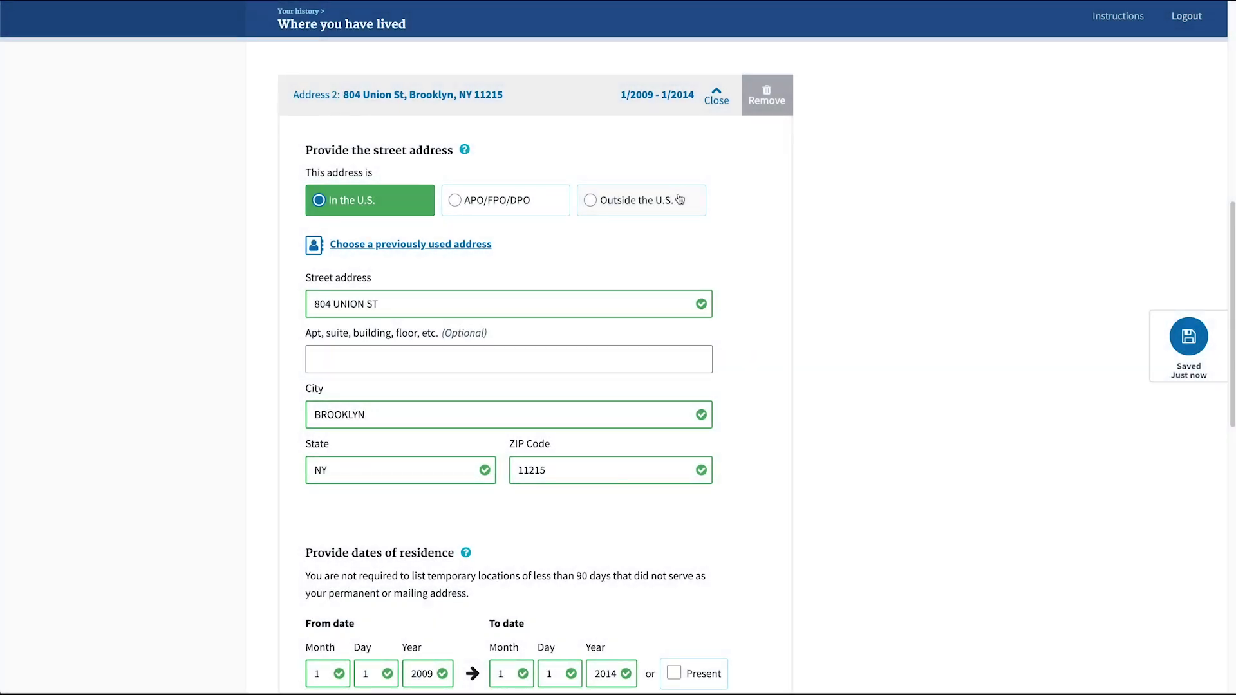
pyautogui.click(718, 99)
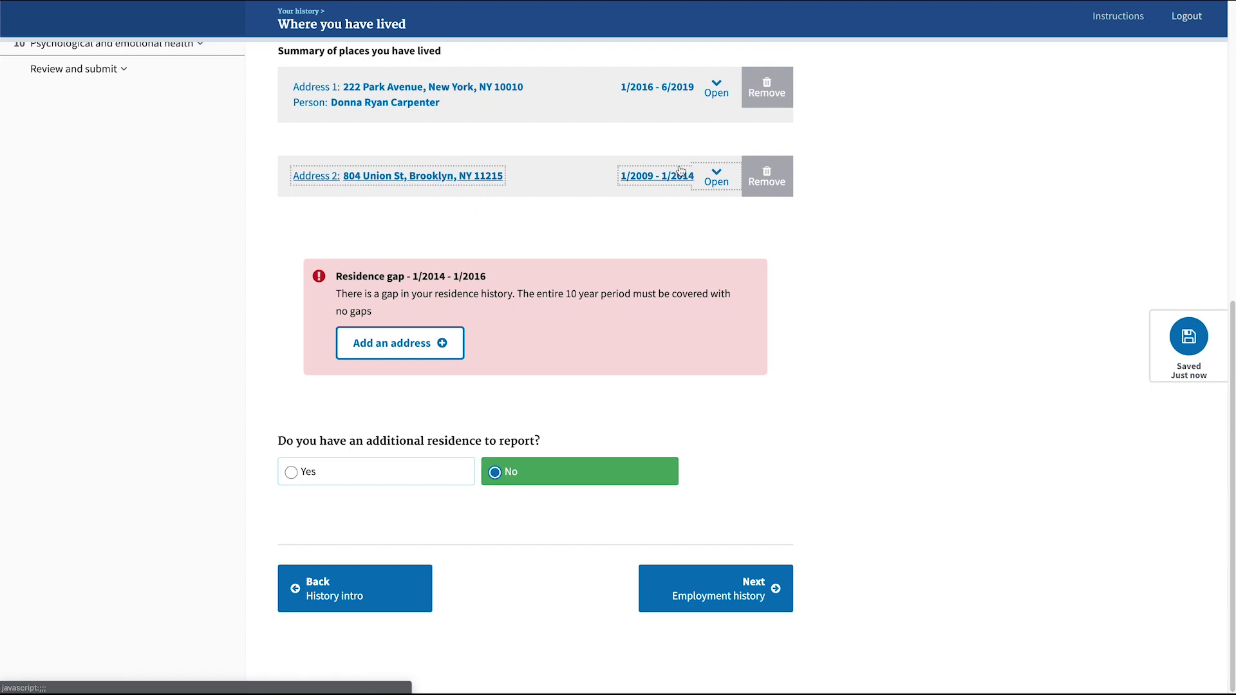
pyautogui.scroll(4, 680, 170)
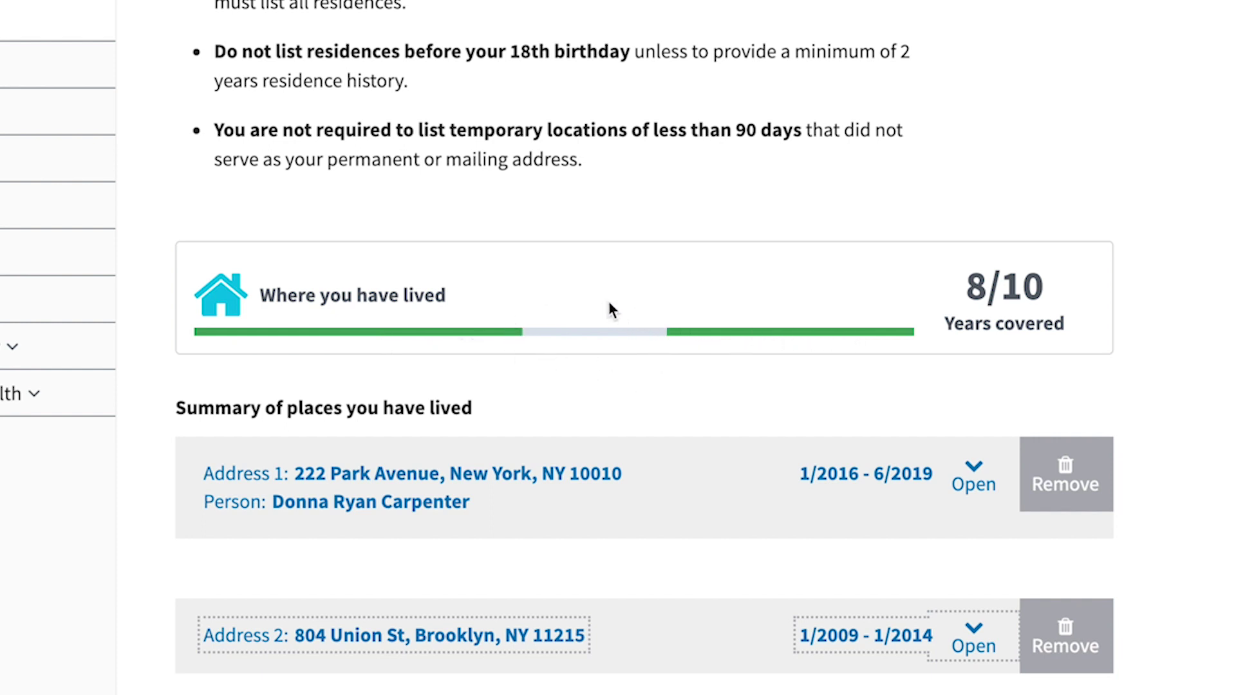
pyautogui.scroll(-5, 639, 584)
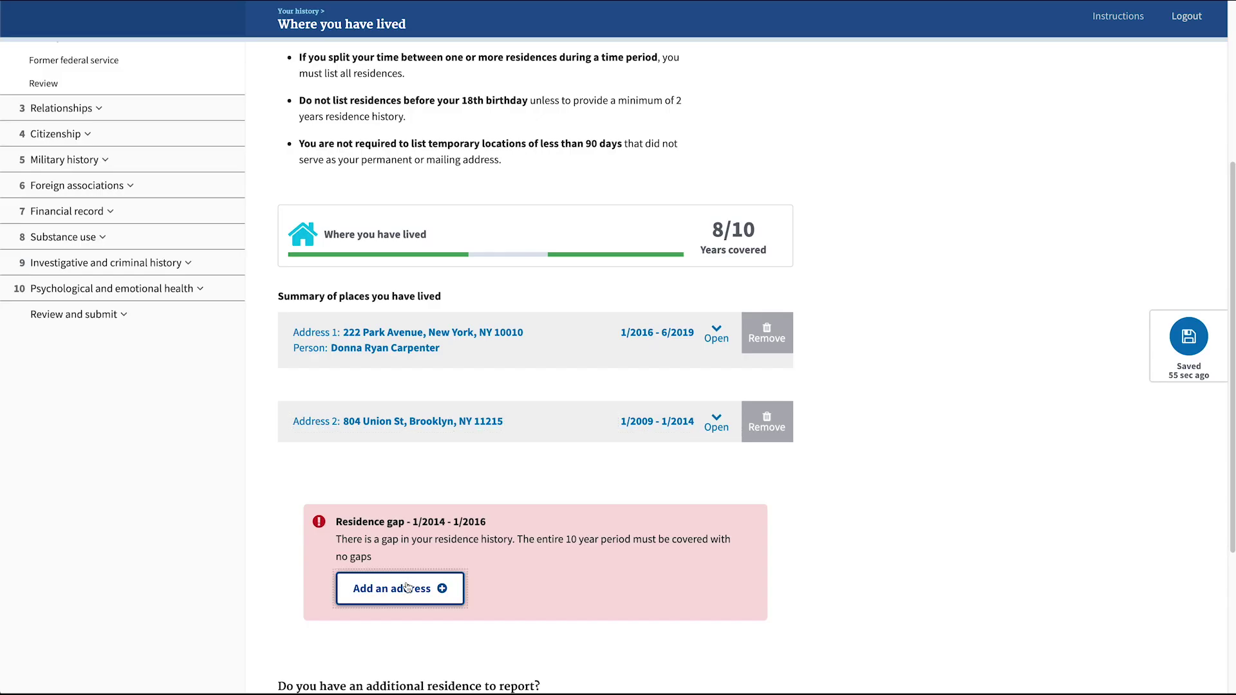
pyautogui.click(382, 486)
# - Enter Address 3 as 100 Park Ave, New York, NY 10010, keeping the original address
pyautogui.click(316, 373)
pyautogui.write('100 Park Ave')
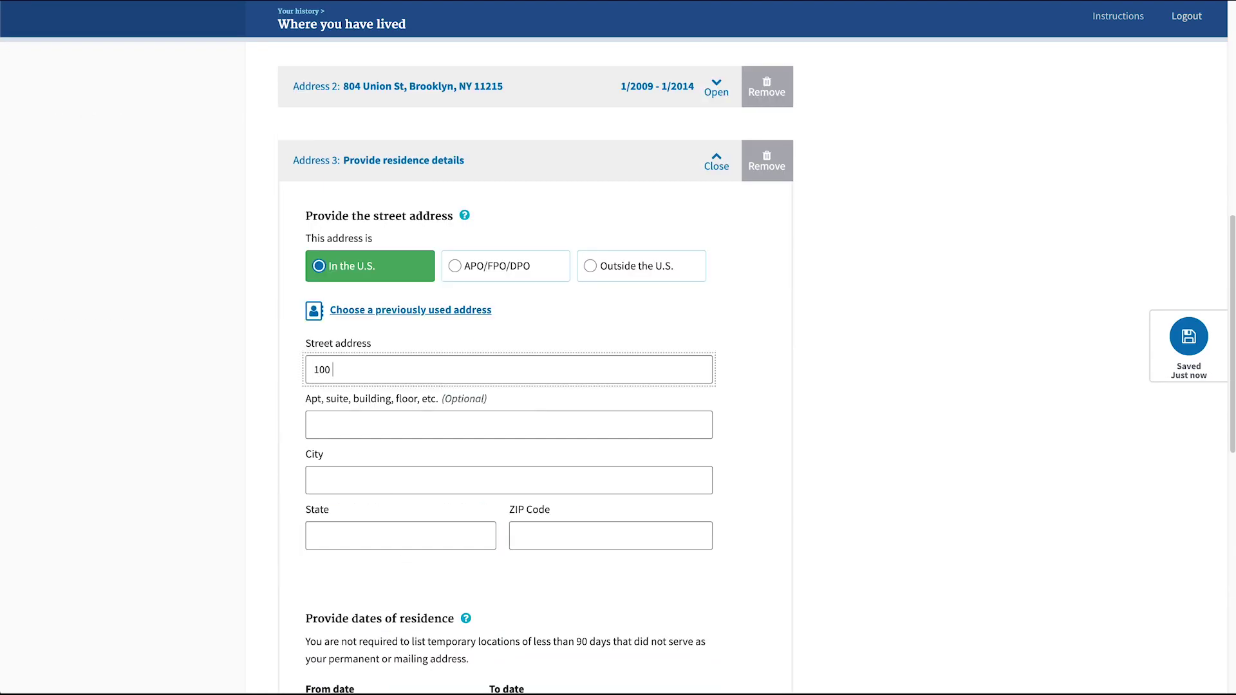
pyautogui.press('Tab')
pyautogui.press('Tab')
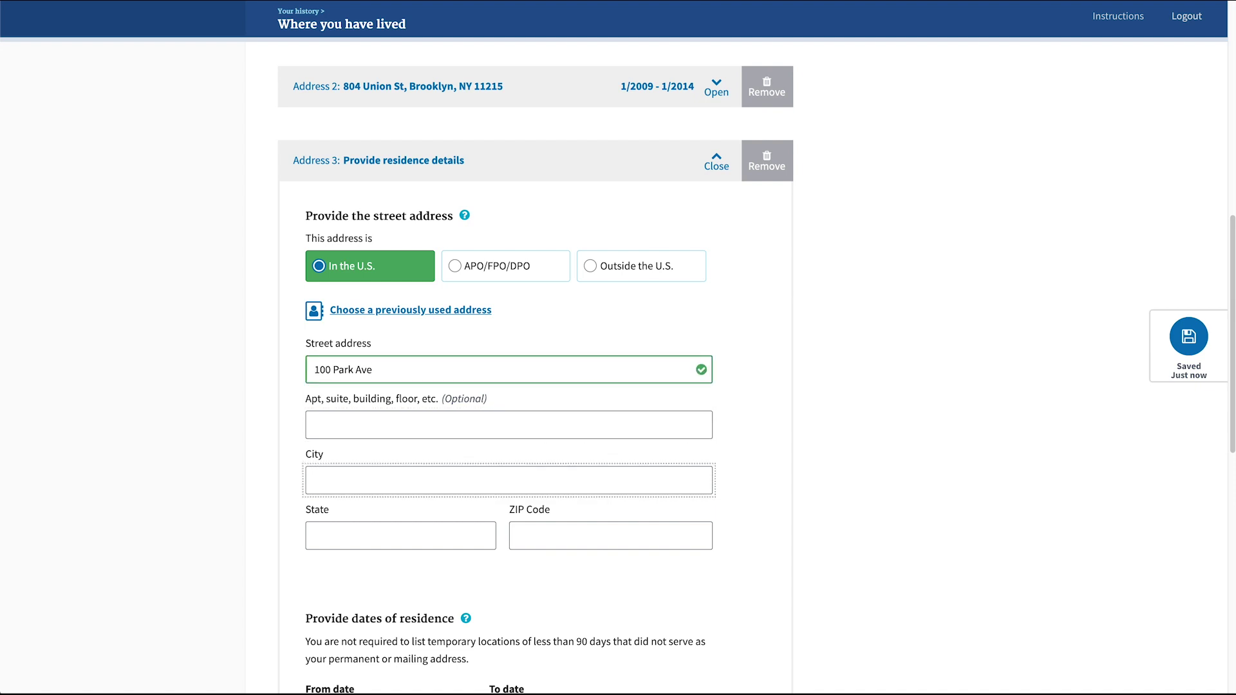
pyautogui.write('New York')
pyautogui.press('Tab')
pyautogui.write('NY')
pyautogui.press('Tab')
pyautogui.write('10010')
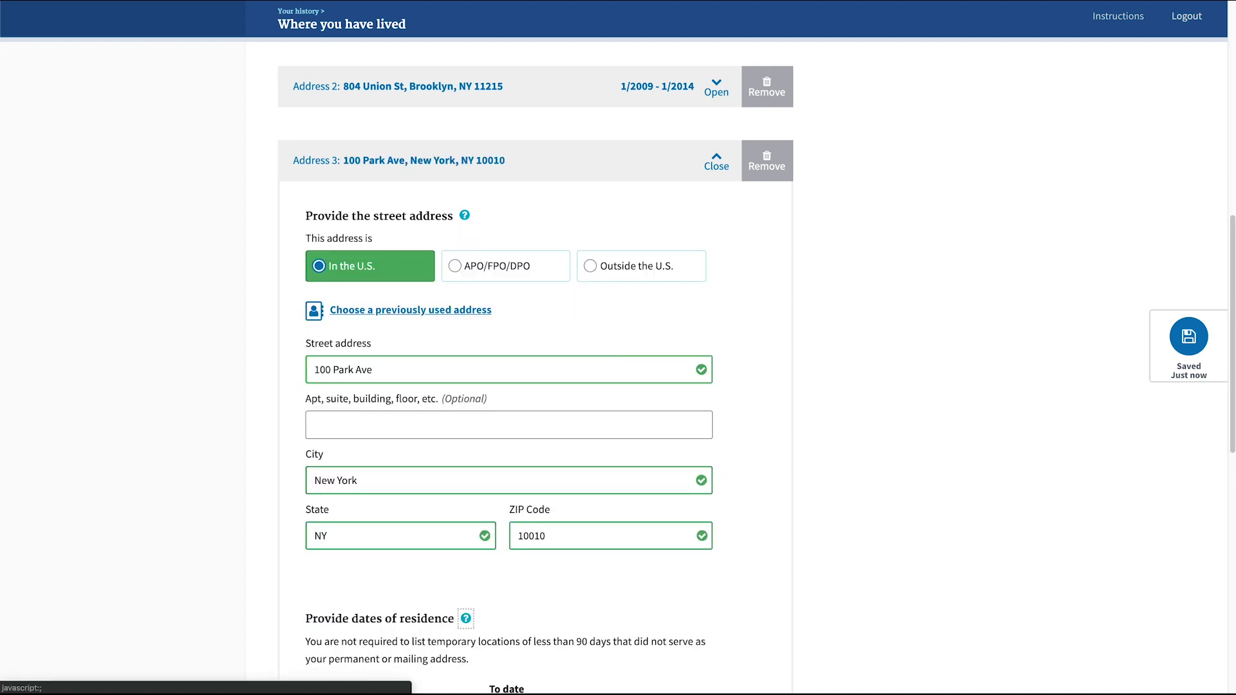
pyautogui.press('Tab')
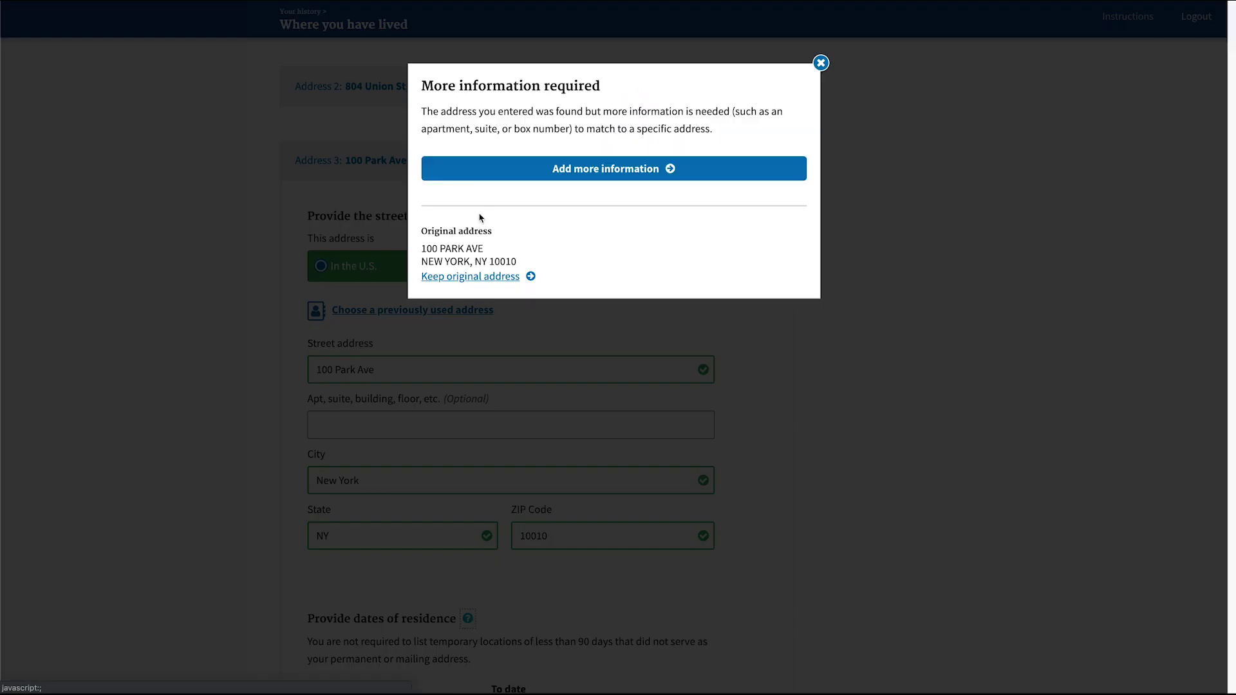
pyautogui.click(468, 276)
# - Set the Address 3 residence dates from 1/2014 to 1/2016
pyautogui.scroll(-4, 329, 328)
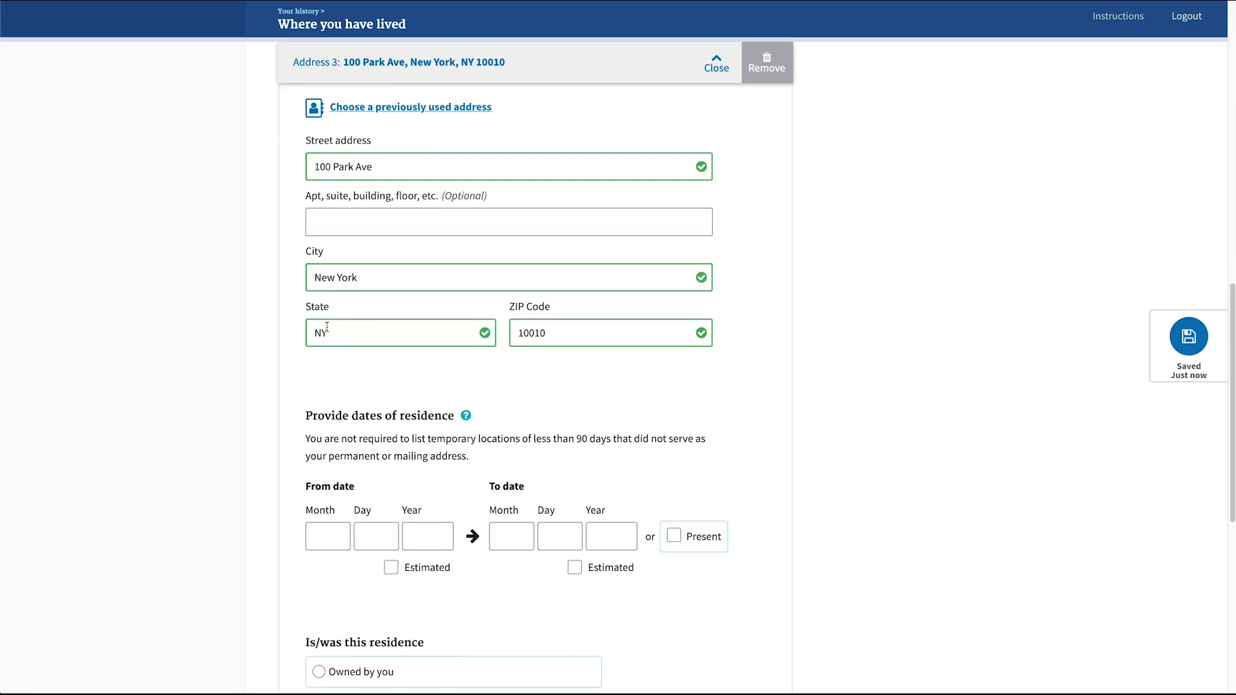
pyautogui.click(334, 452)
pyautogui.write('1')
pyautogui.press('Tab')
pyautogui.write('1')
pyautogui.press('Tab')
pyautogui.write('2014')
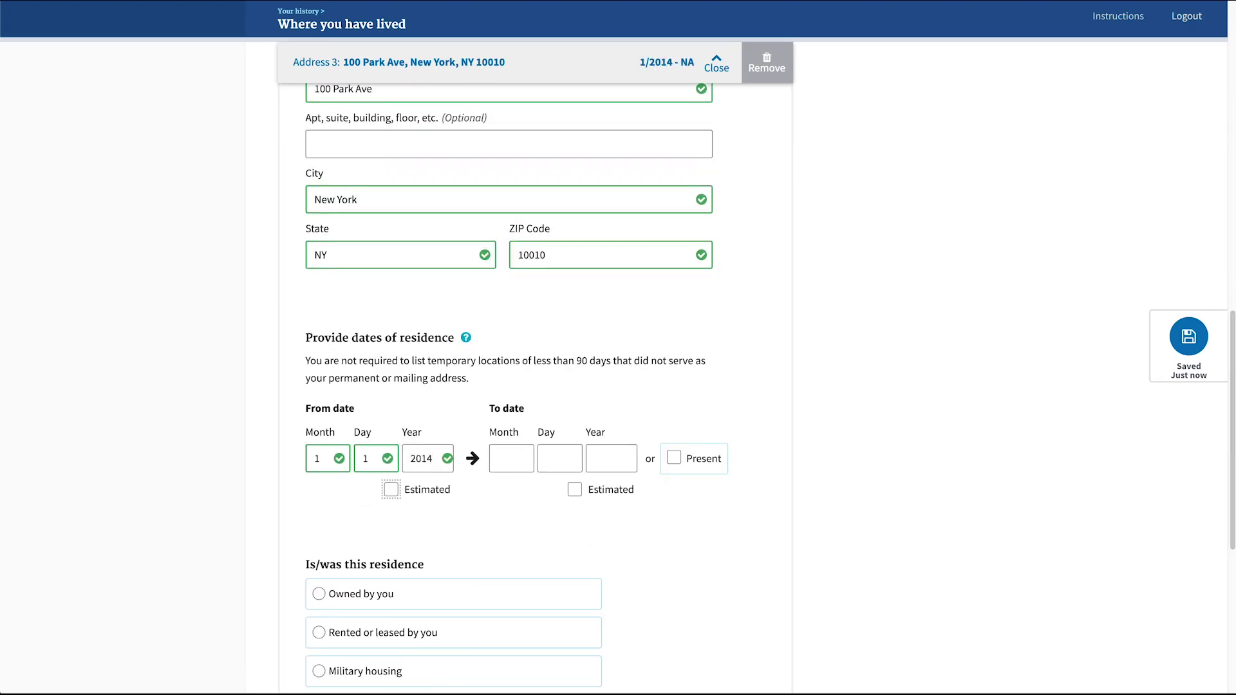
pyautogui.press('Tab')
pyautogui.write('1')
pyautogui.press('Tab')
pyautogui.write('1')
pyautogui.press('Tab')
pyautogui.write('2016')
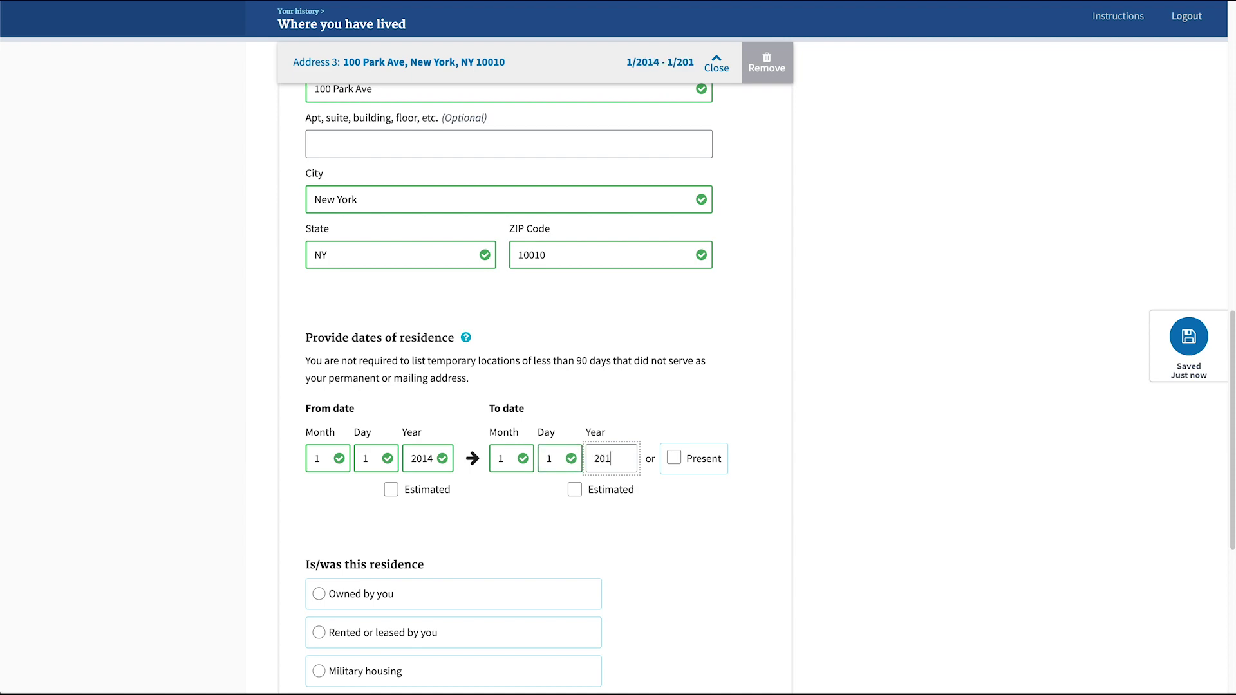
pyautogui.press('Tab')
# - Mark the residence as owned by you and collapse the Address 3 entry
pyautogui.scroll(-2, 343, 462)
pyautogui.click(348, 483)
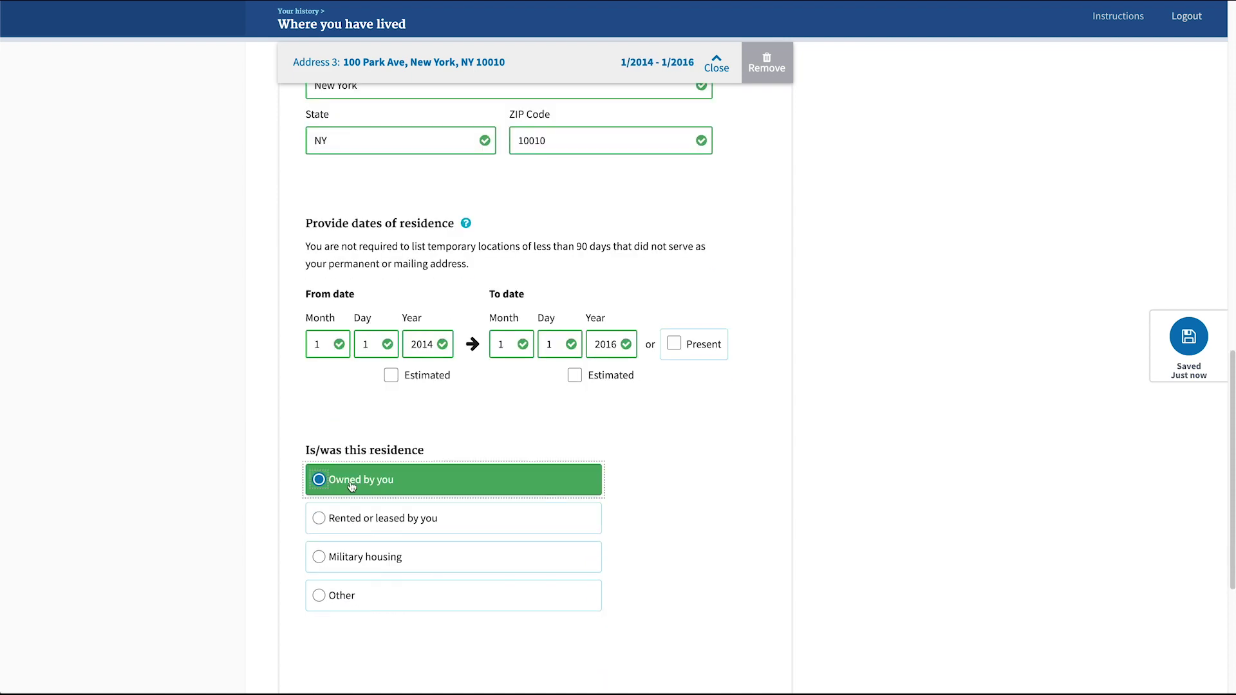
pyautogui.click(719, 67)
pyautogui.scroll(4, 299, 287)
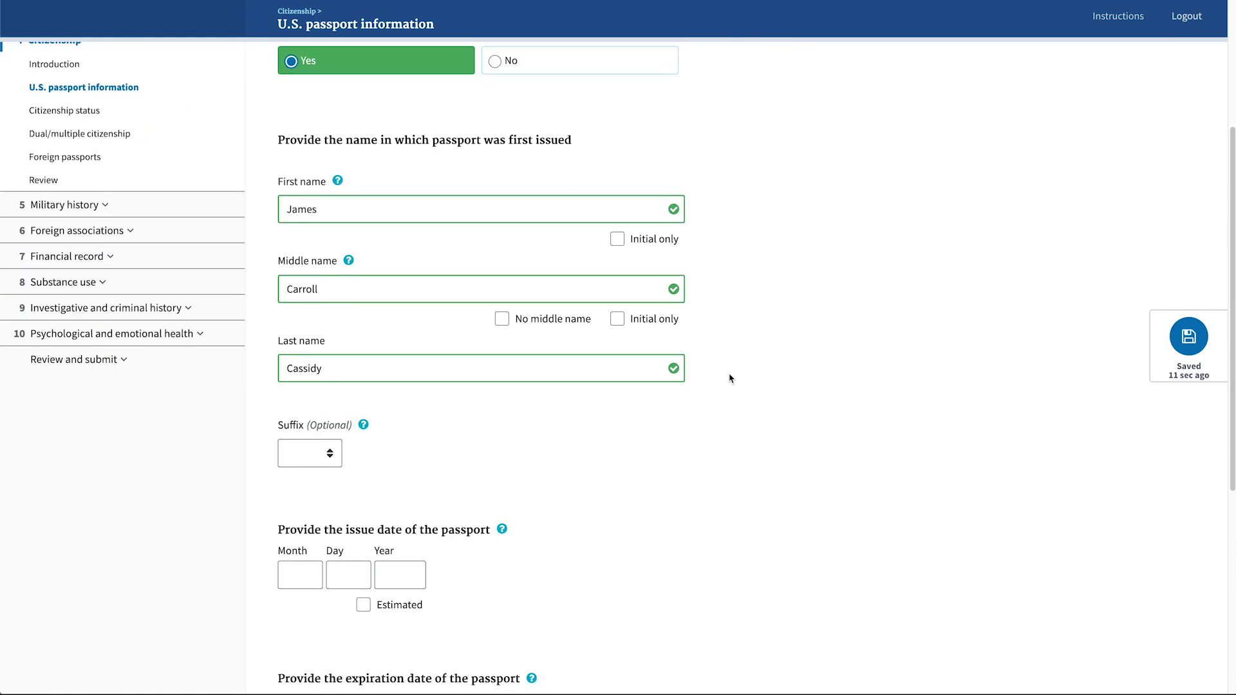
pyautogui.scroll(-3, 729, 378)
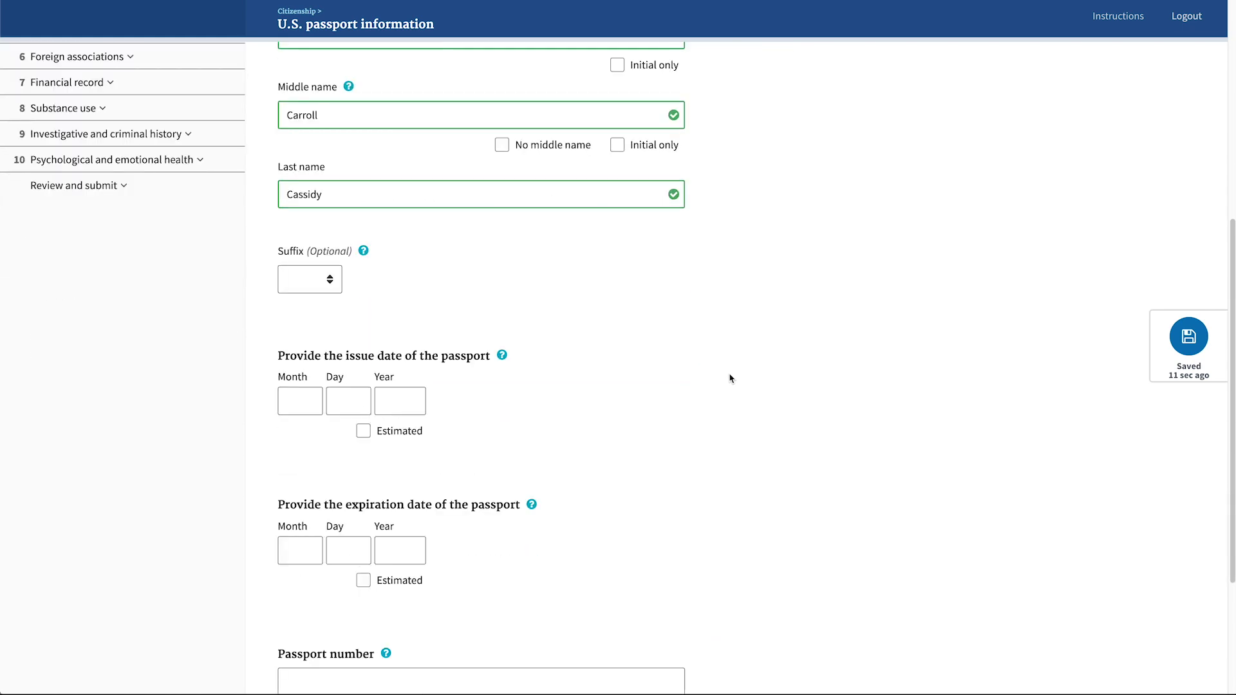
# - Enter the passport issue date as 6/12/2015
pyautogui.click(306, 405)
pyautogui.write('6')
pyautogui.press('Tab')
pyautogui.write('12')
pyautogui.press('Tab')
pyautogui.write('2015')
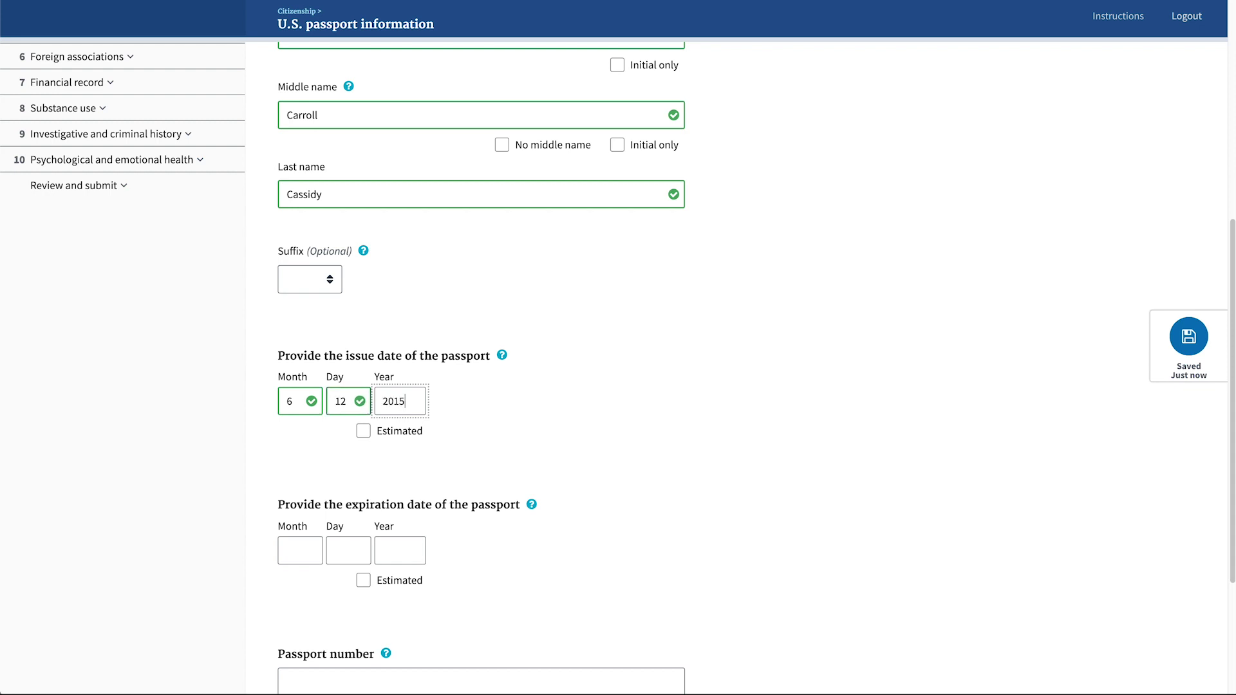
pyautogui.press('Tab')
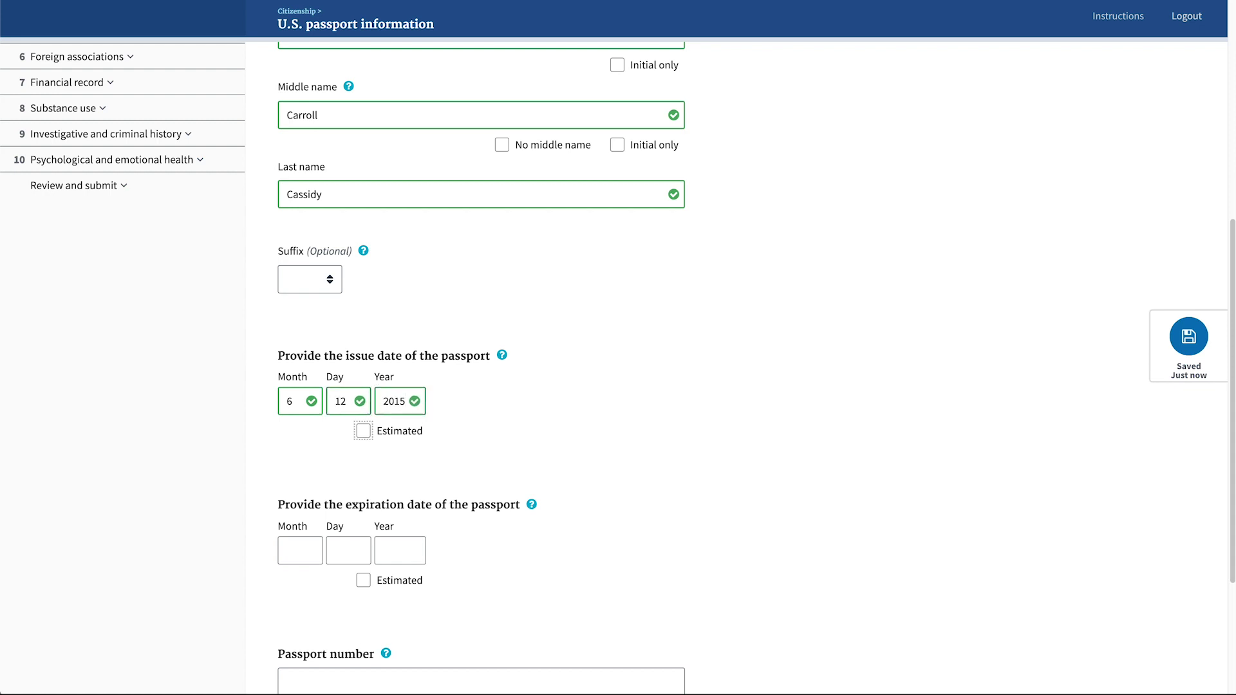
# - Enter a passport expiration date of 6/12/2014 and open the Information about you review
pyautogui.click(288, 548)
pyautogui.write('6')
pyautogui.press('Tab')
pyautogui.write('12')
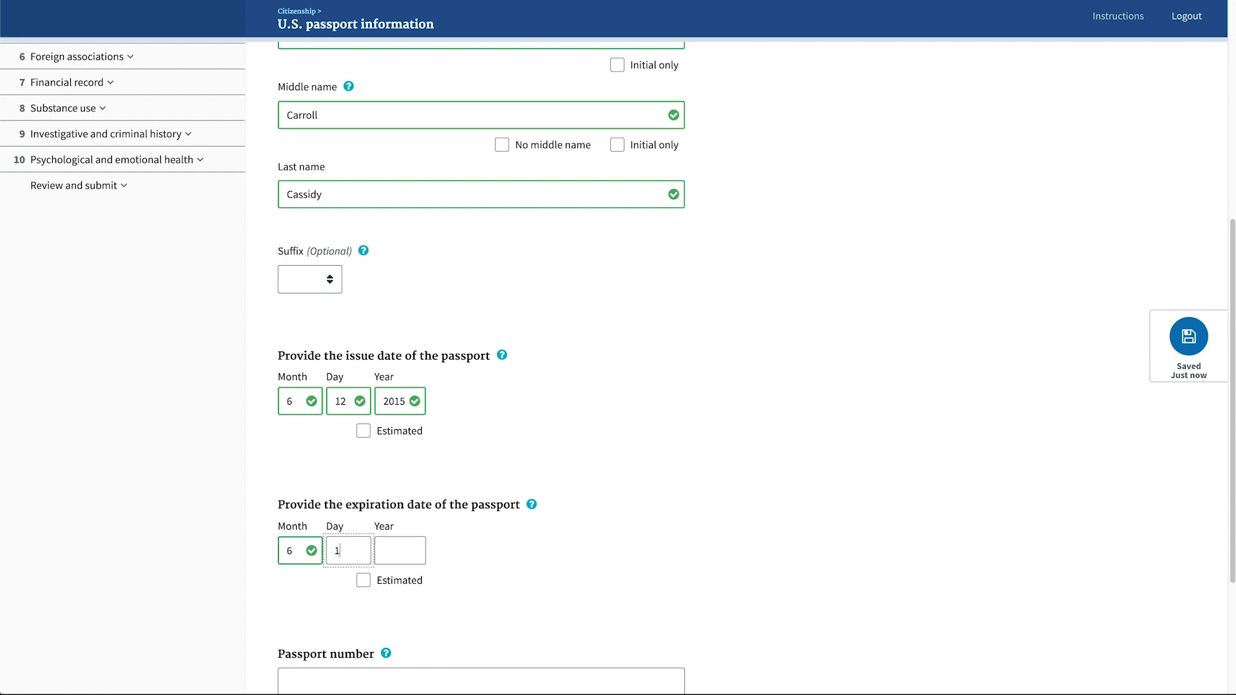
pyautogui.press('Tab')
pyautogui.write('20')
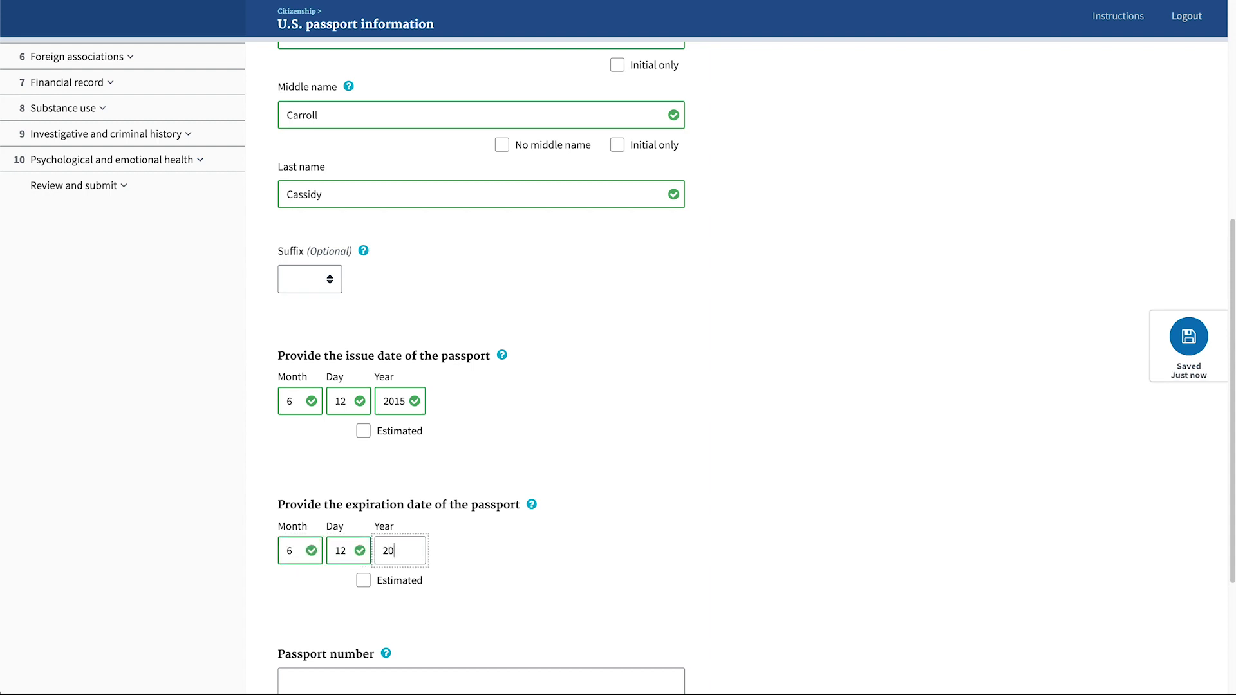
pyautogui.write('14')
pyautogui.press('Tab')
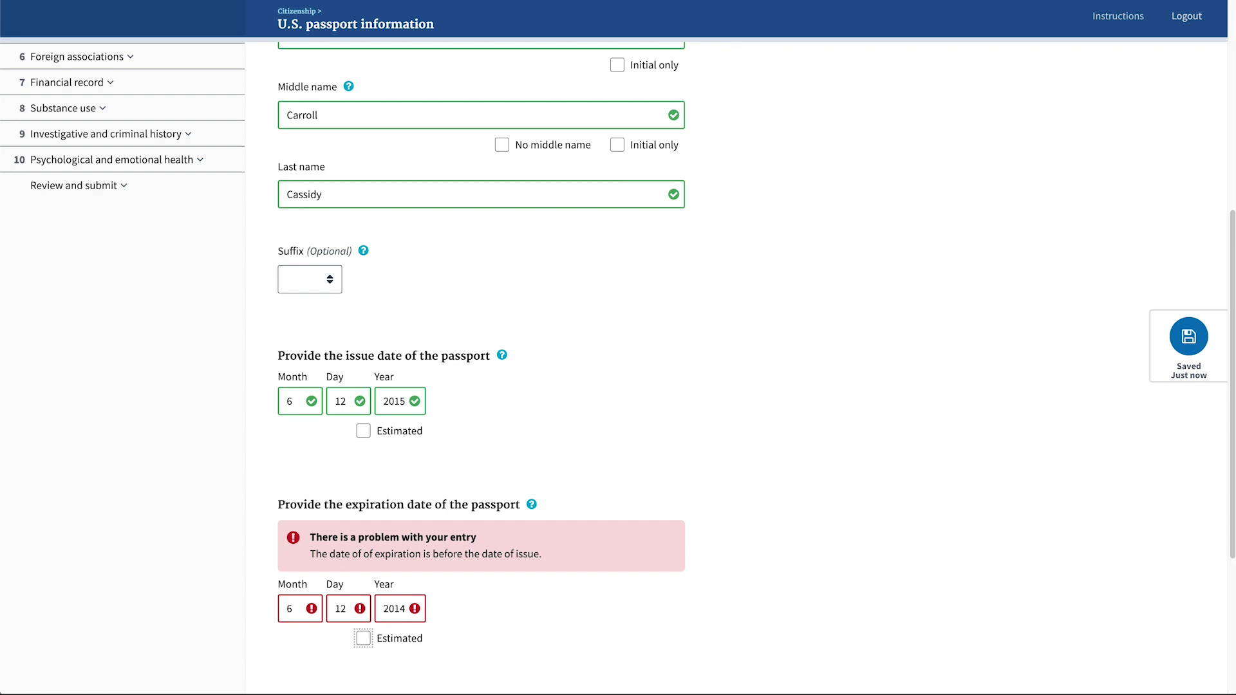
pyautogui.click(463, 610)
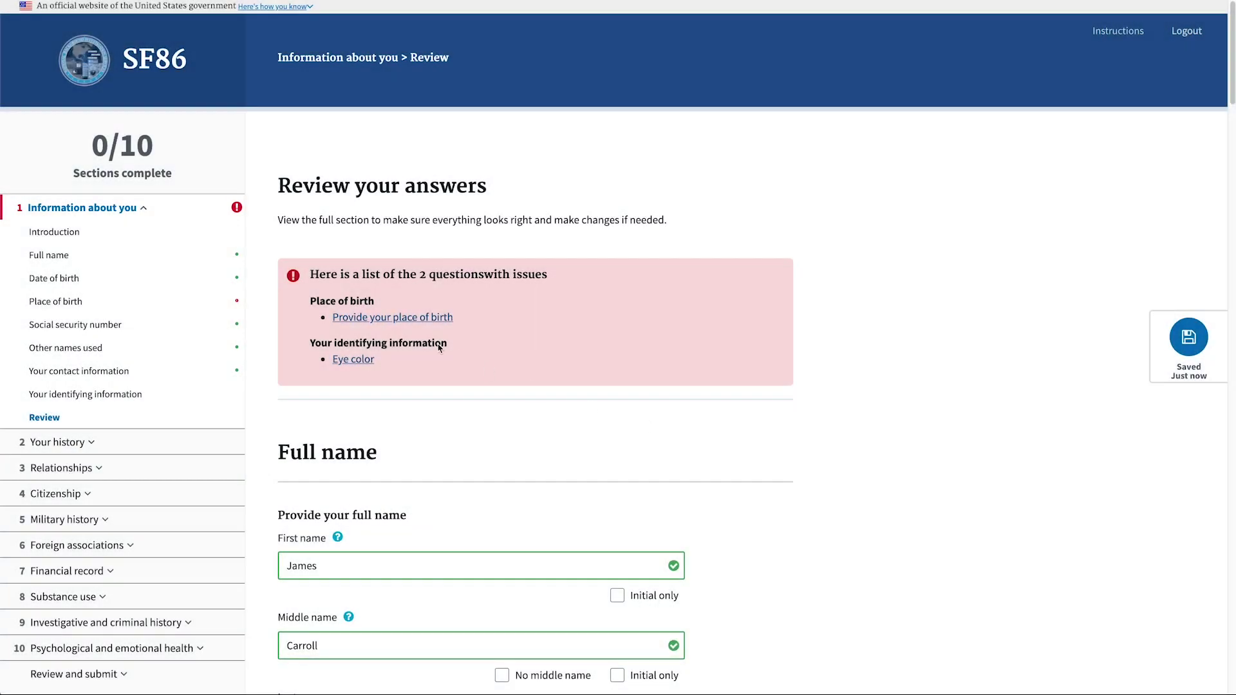
# - Fix the place of birth issue with city New York and state NY
pyautogui.click(400, 318)
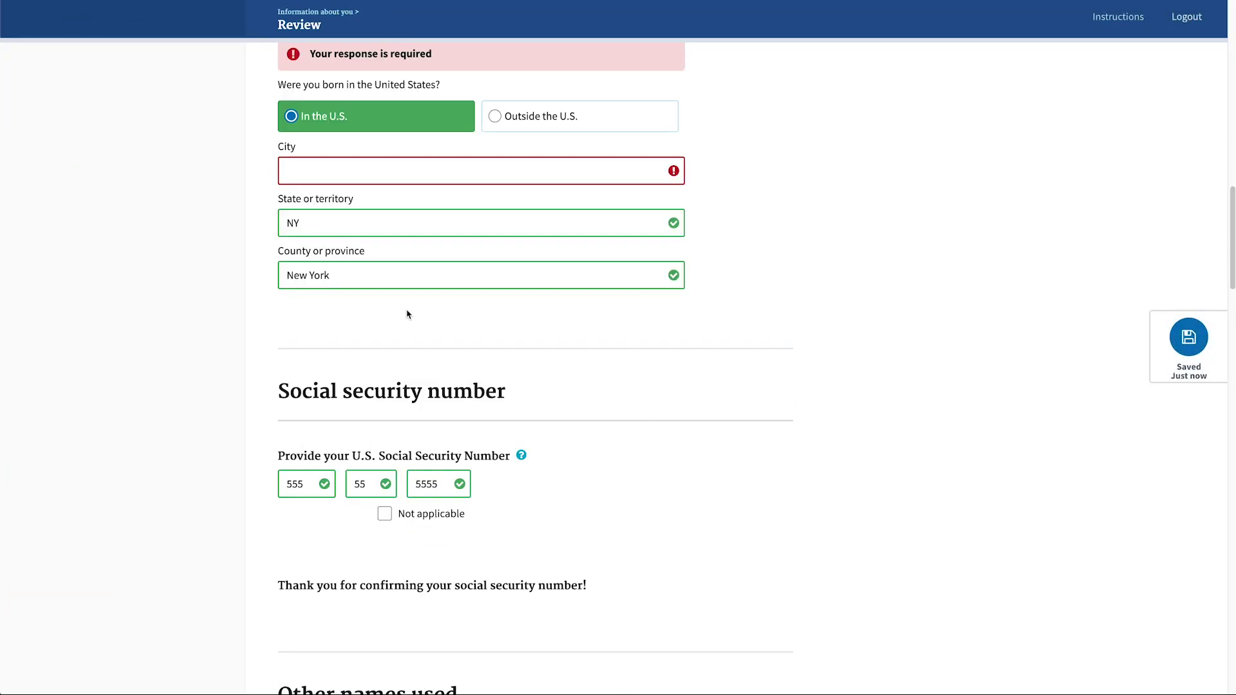
pyautogui.click(305, 176)
pyautogui.write('New York')
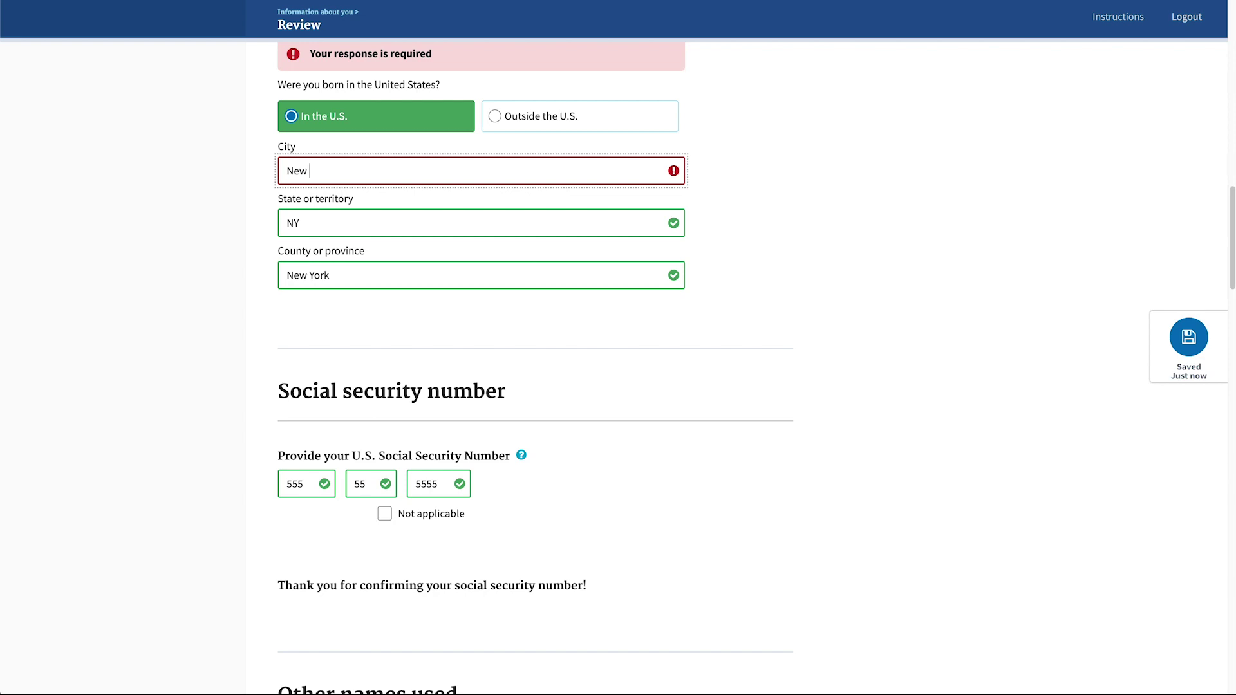
pyautogui.press('Tab')
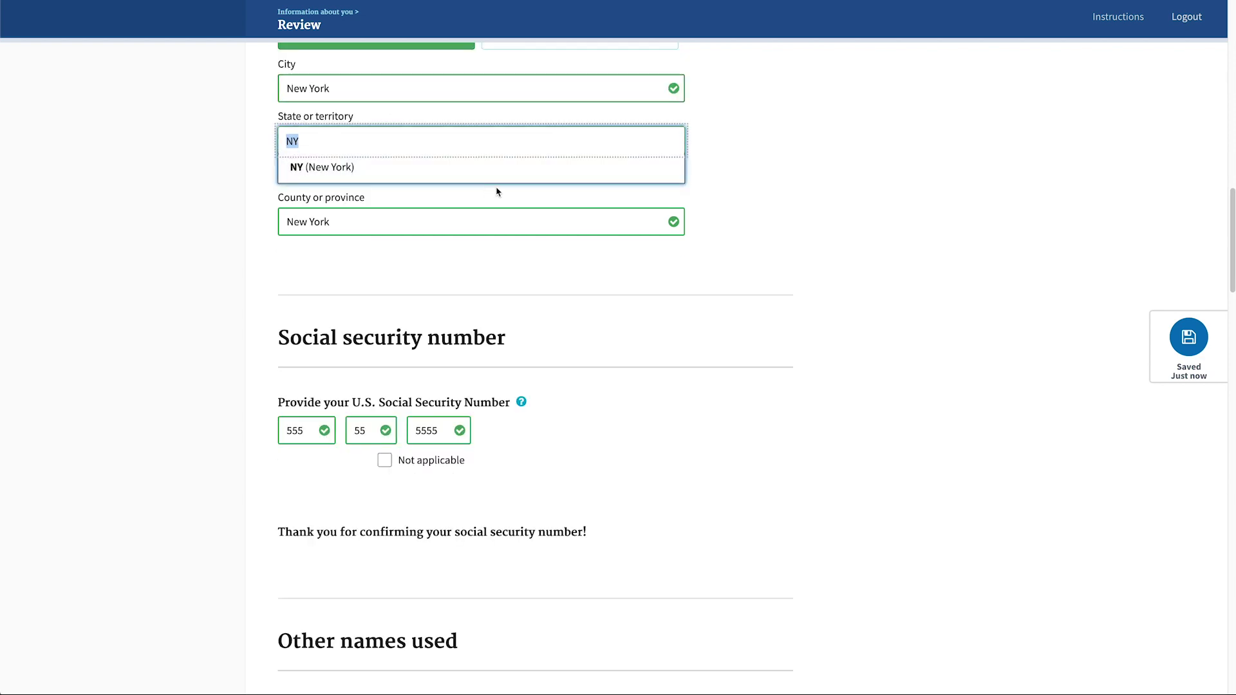
pyautogui.click(752, 191)
# - Set the eye color to Hazel
pyautogui.scroll(-20, 739, 251)
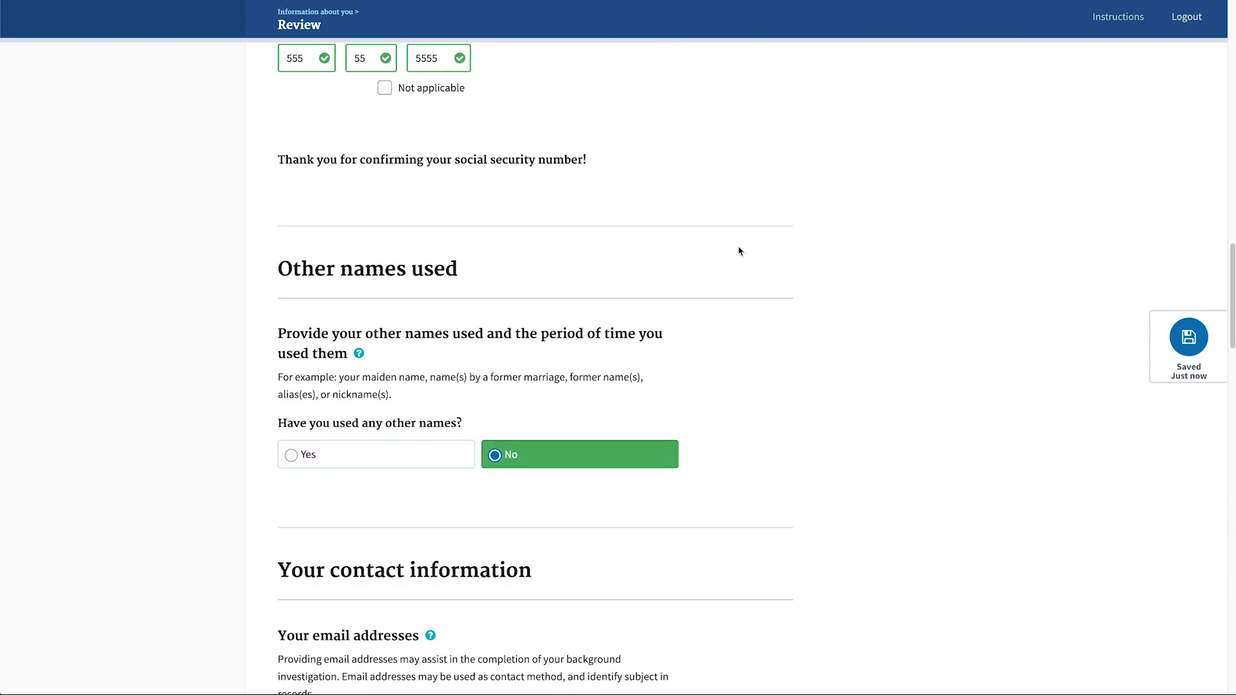
pyautogui.scroll(-10, 739, 251)
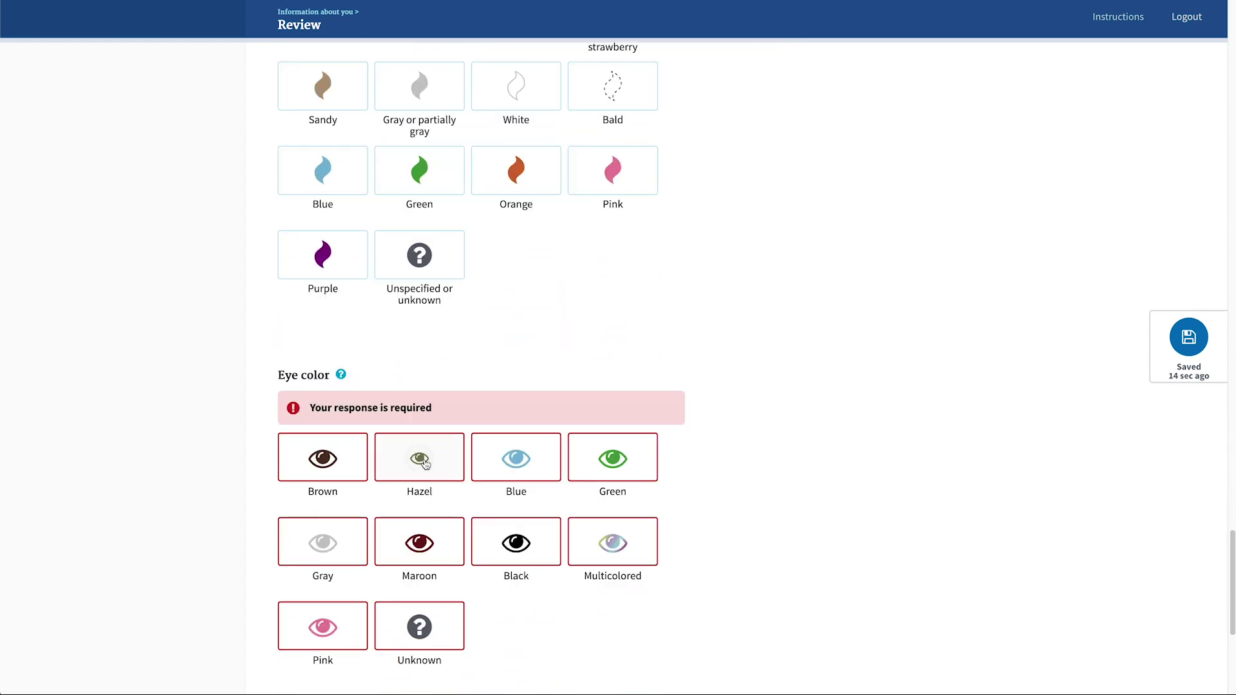
pyautogui.click(431, 449)
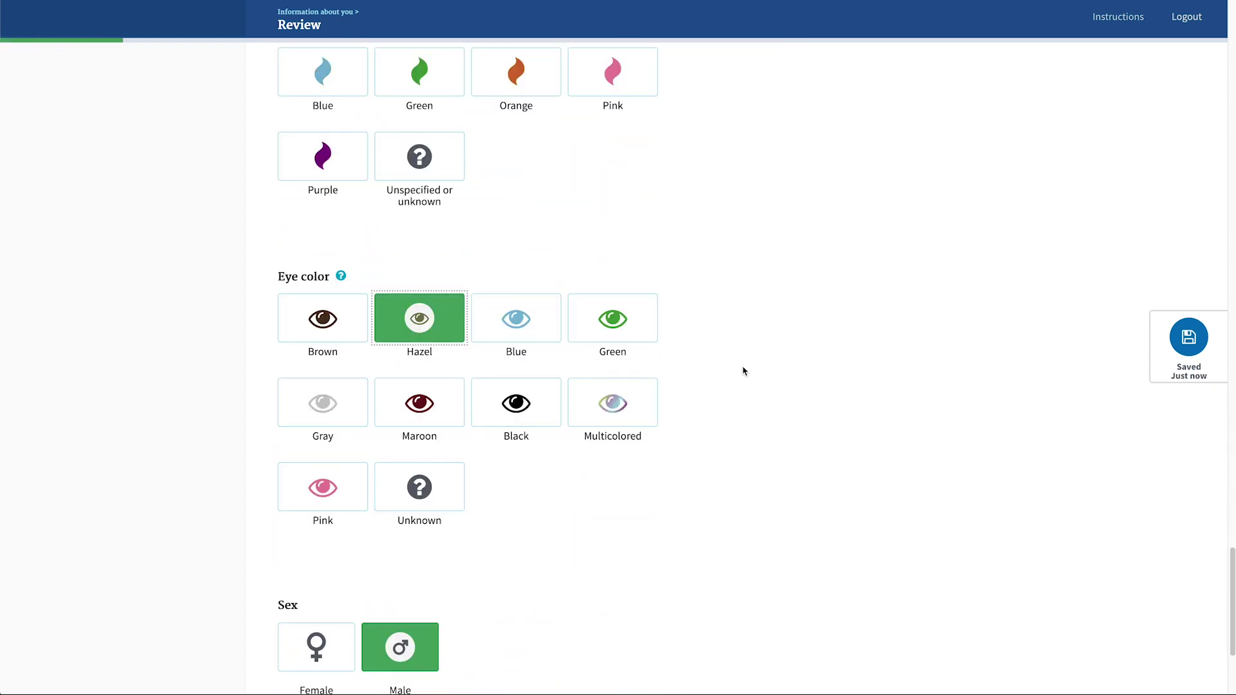
pyautogui.scroll(20, 743, 371)
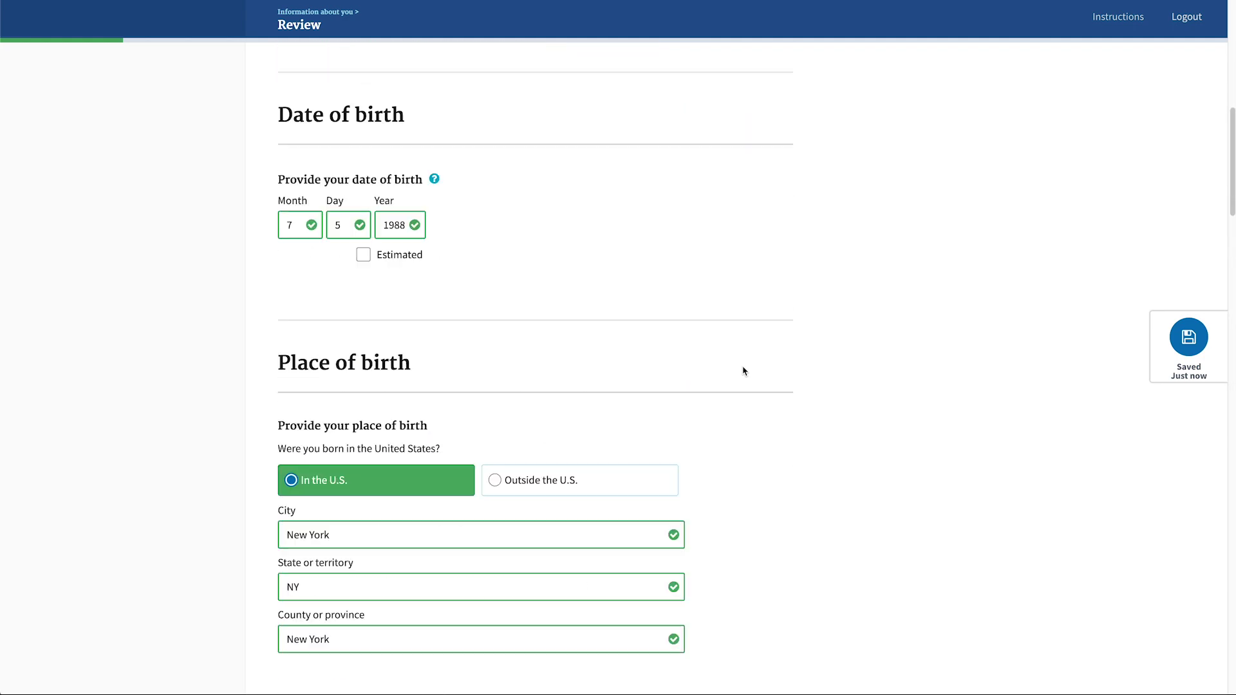
pyautogui.scroll(10, 744, 371)
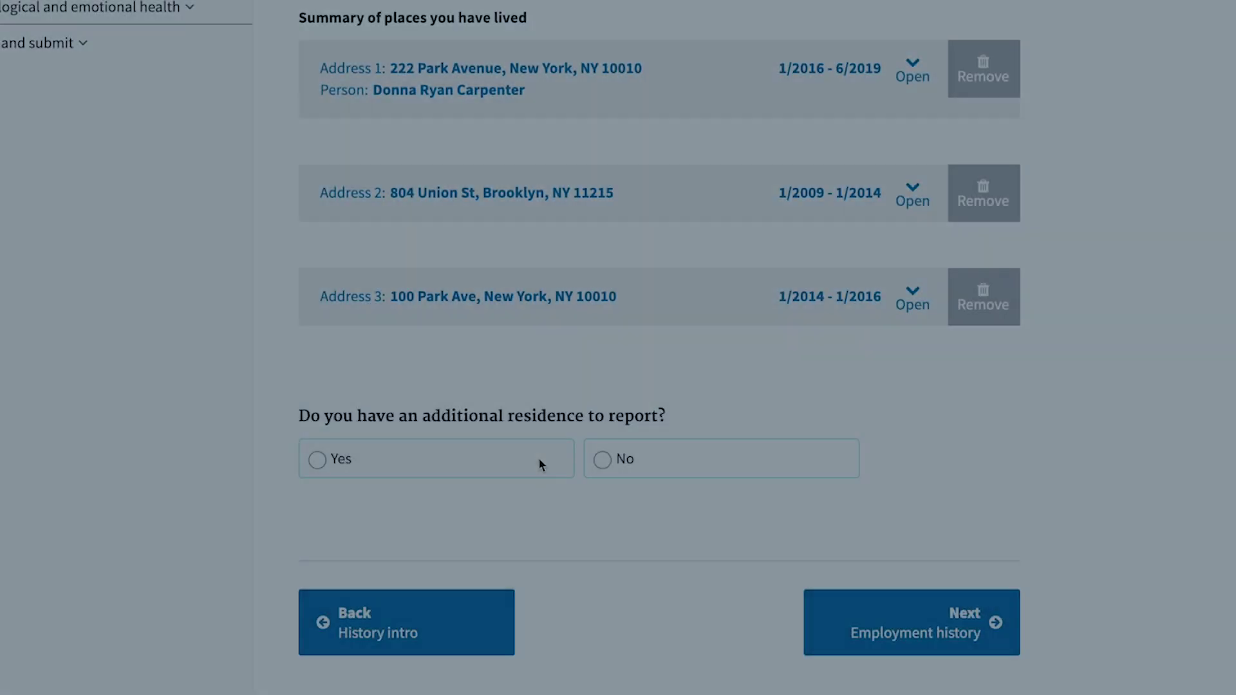
# - Report an additional residence as an APO/FPO/DPO address and show the acronym help
pyautogui.click(541, 464)
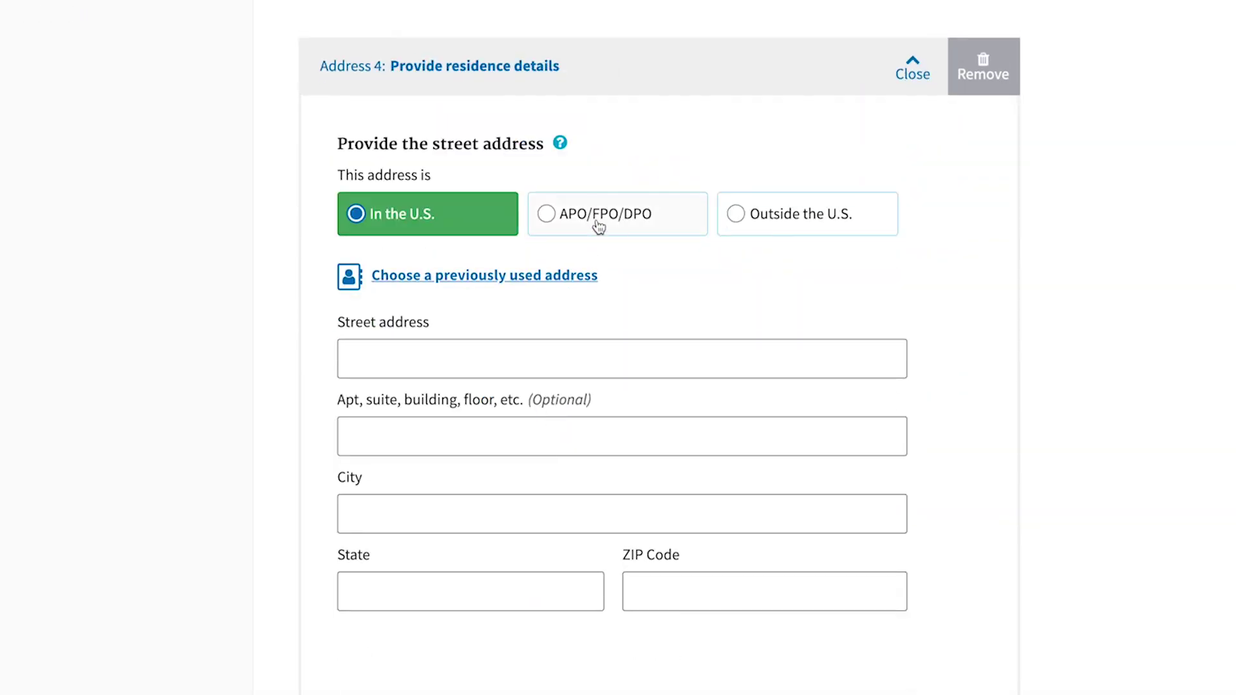
pyautogui.click(598, 222)
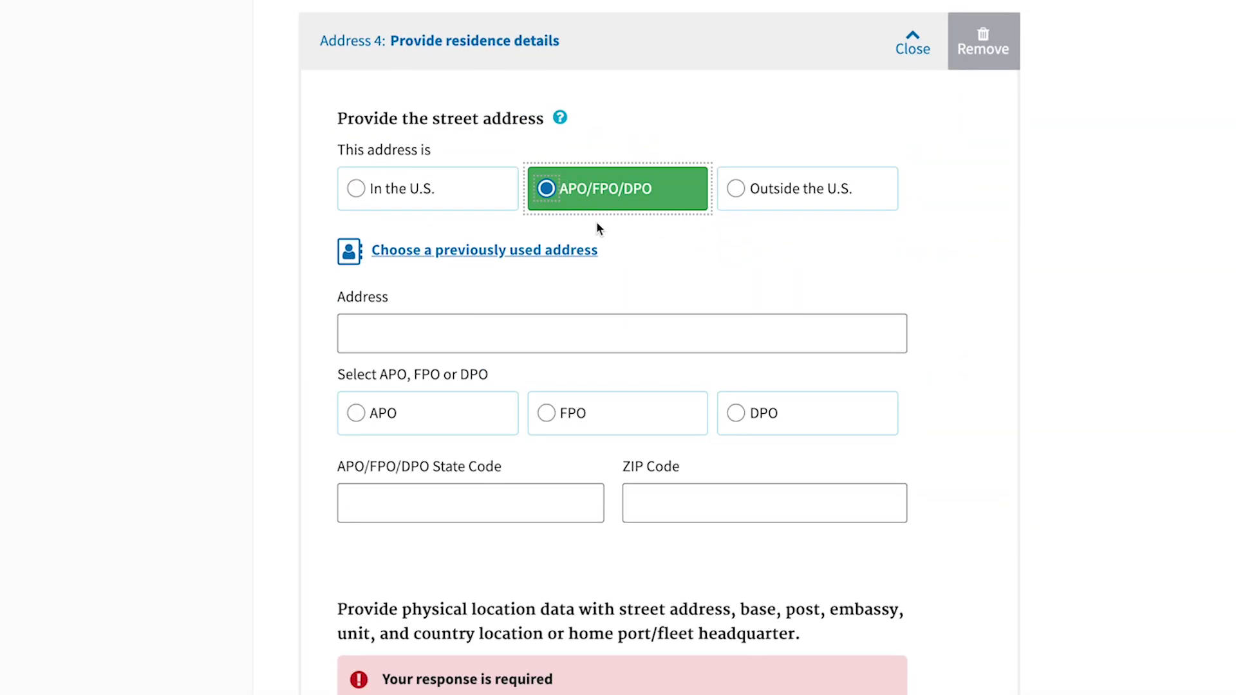
pyautogui.click(561, 121)
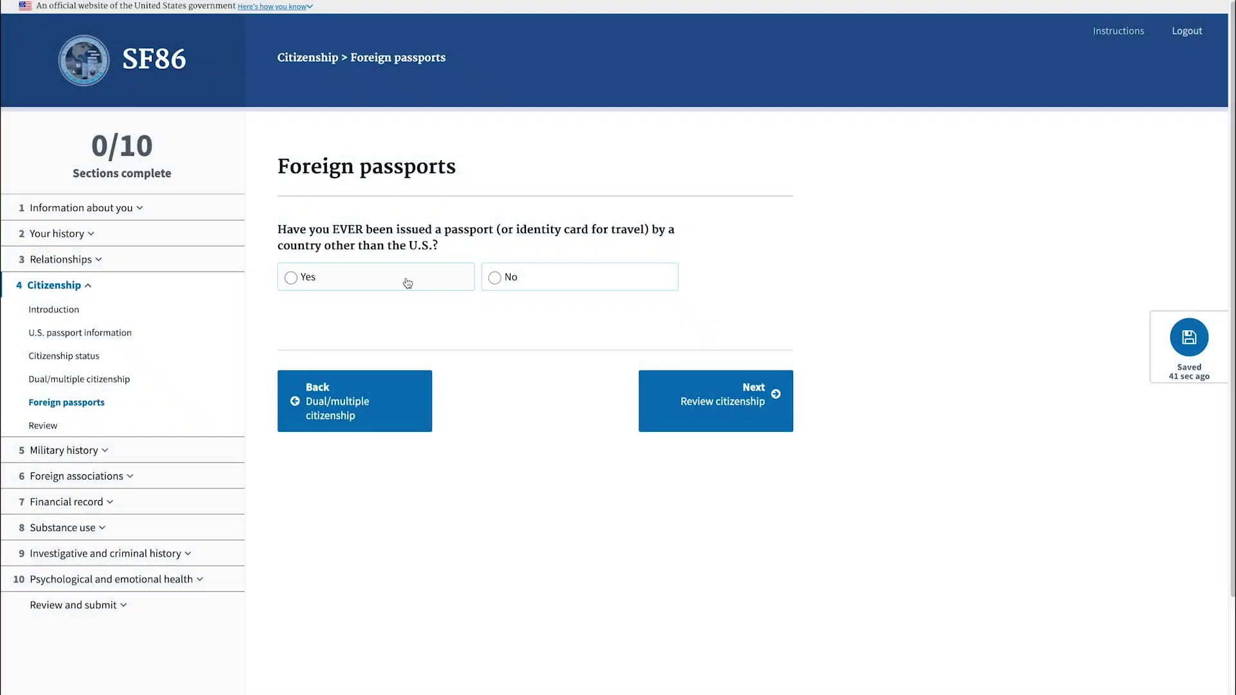
# - Answer Yes to a foreign passport, then switch to No and confirm discarding the details
pyautogui.click(405, 283)
pyautogui.scroll(-7, 443, 371)
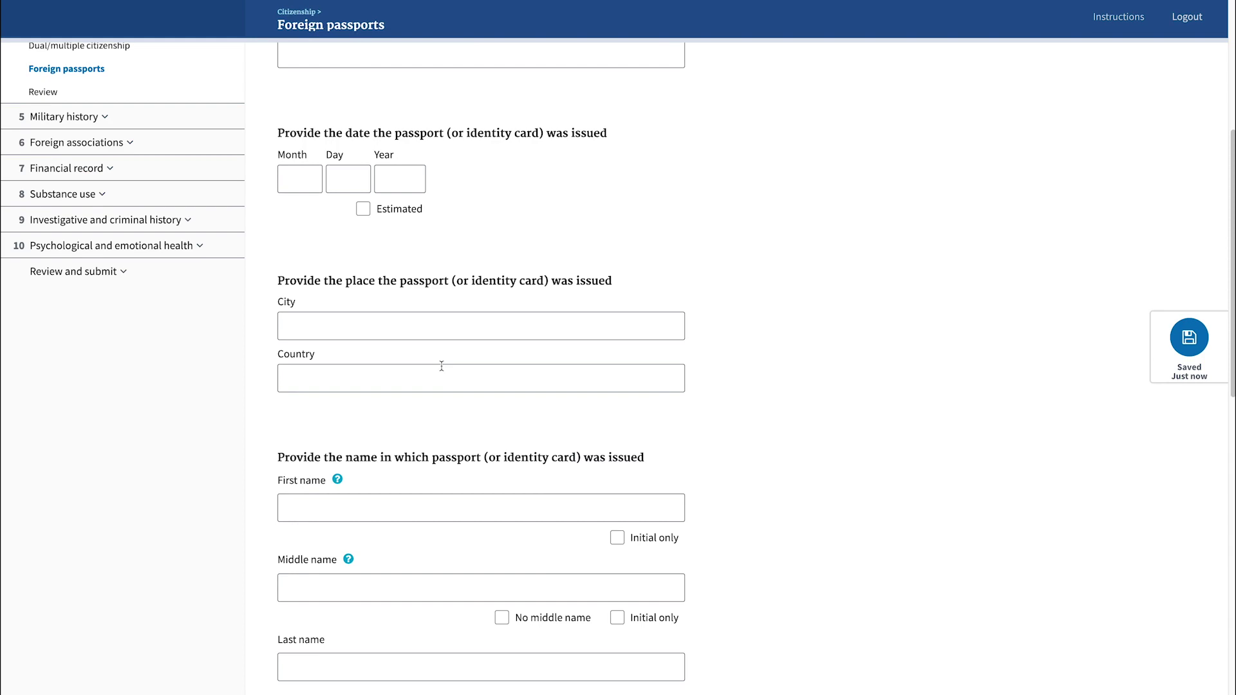
pyautogui.scroll(-9, 443, 370)
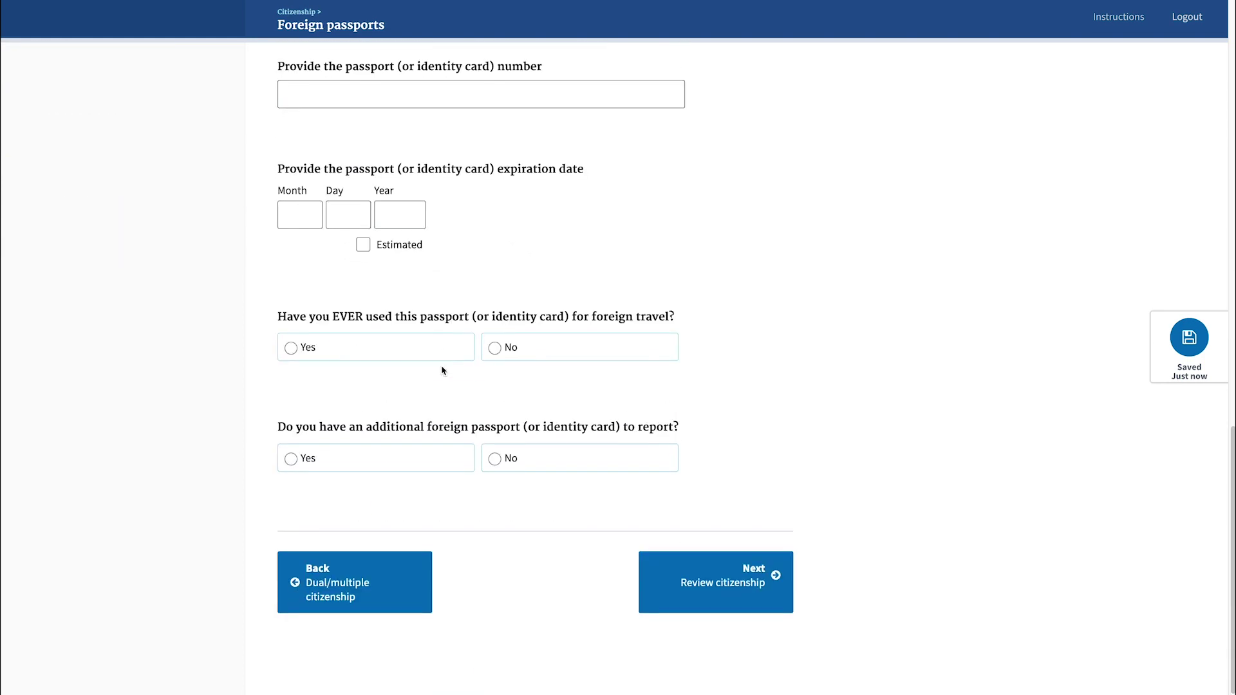
pyautogui.scroll(16, 443, 371)
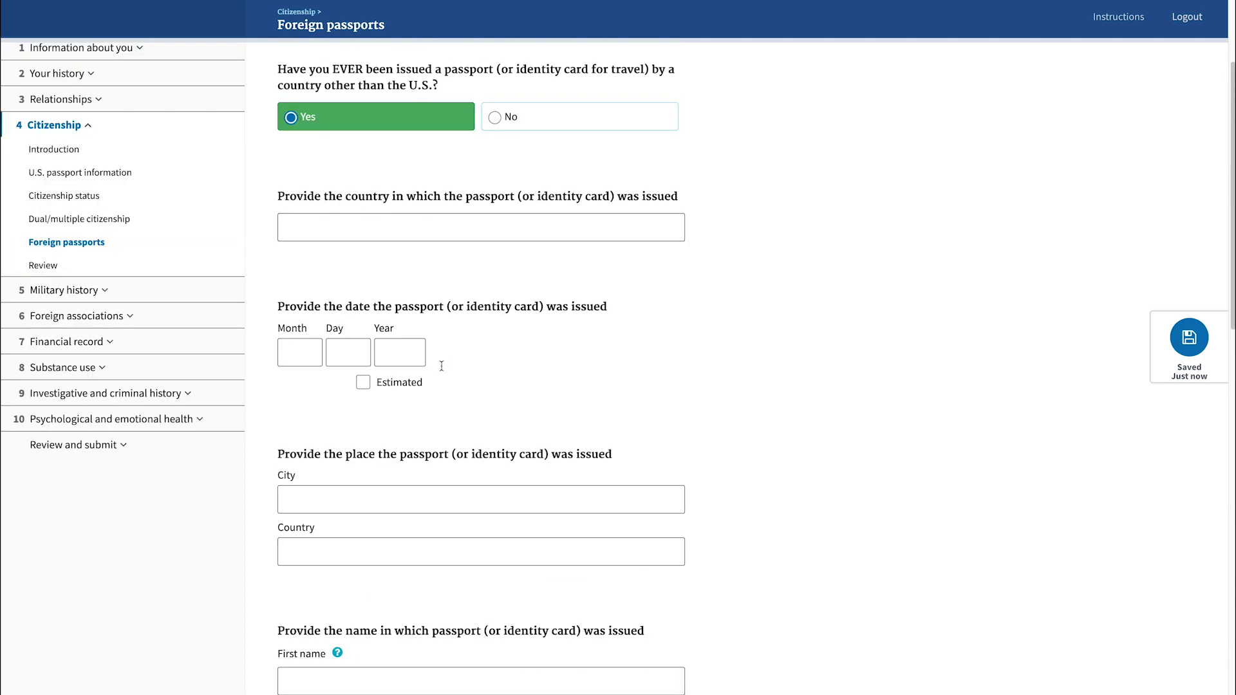
pyautogui.click(534, 280)
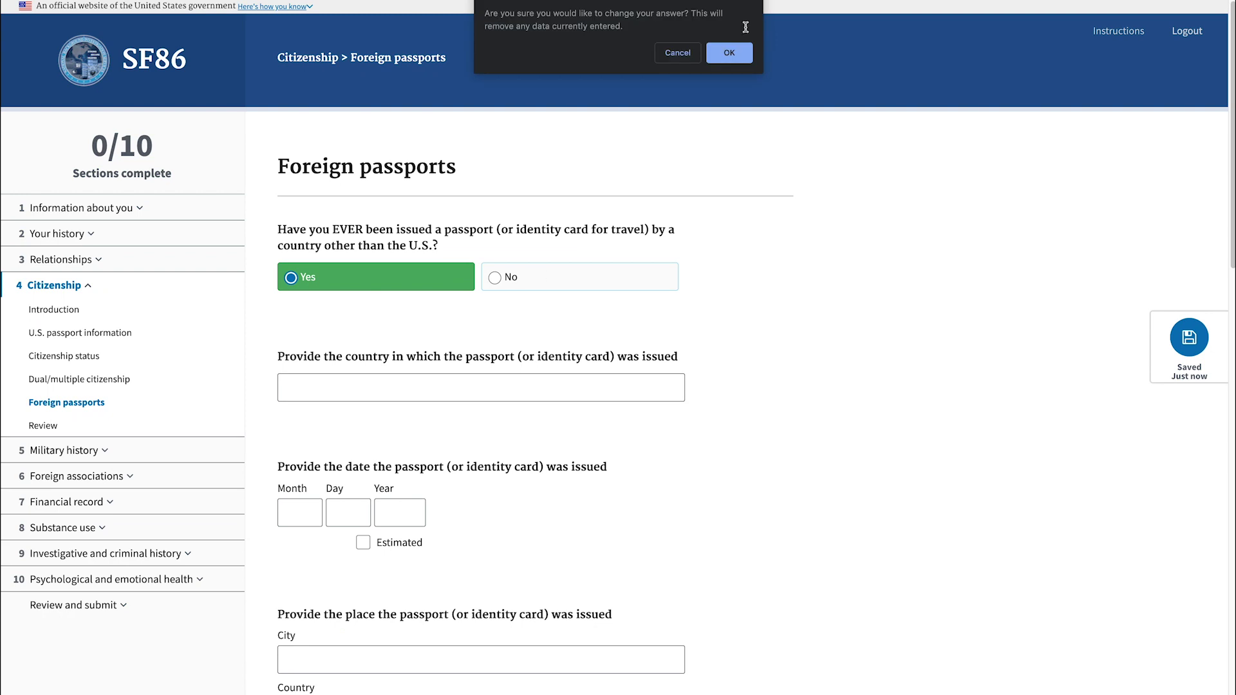
pyautogui.click(738, 56)
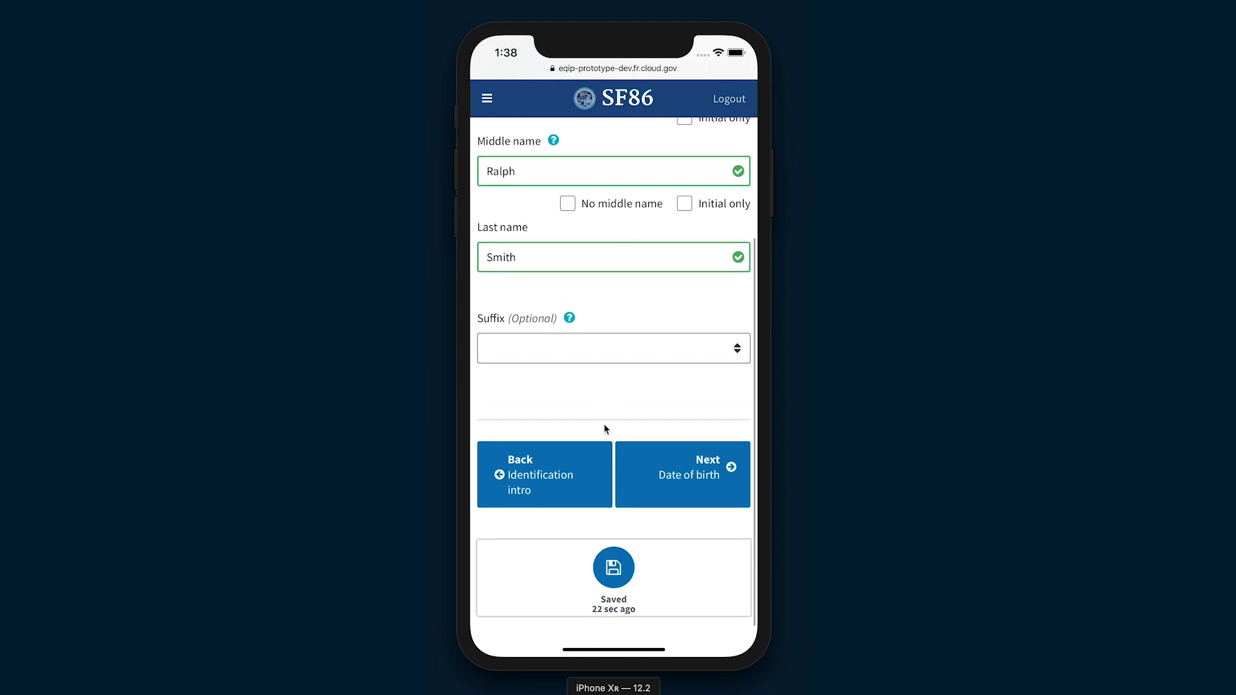
# - On the phone, go to Your identifying information and scroll down to the Sex question
pyautogui.moveTo(618, 350); pyautogui.dragTo(627, 531)
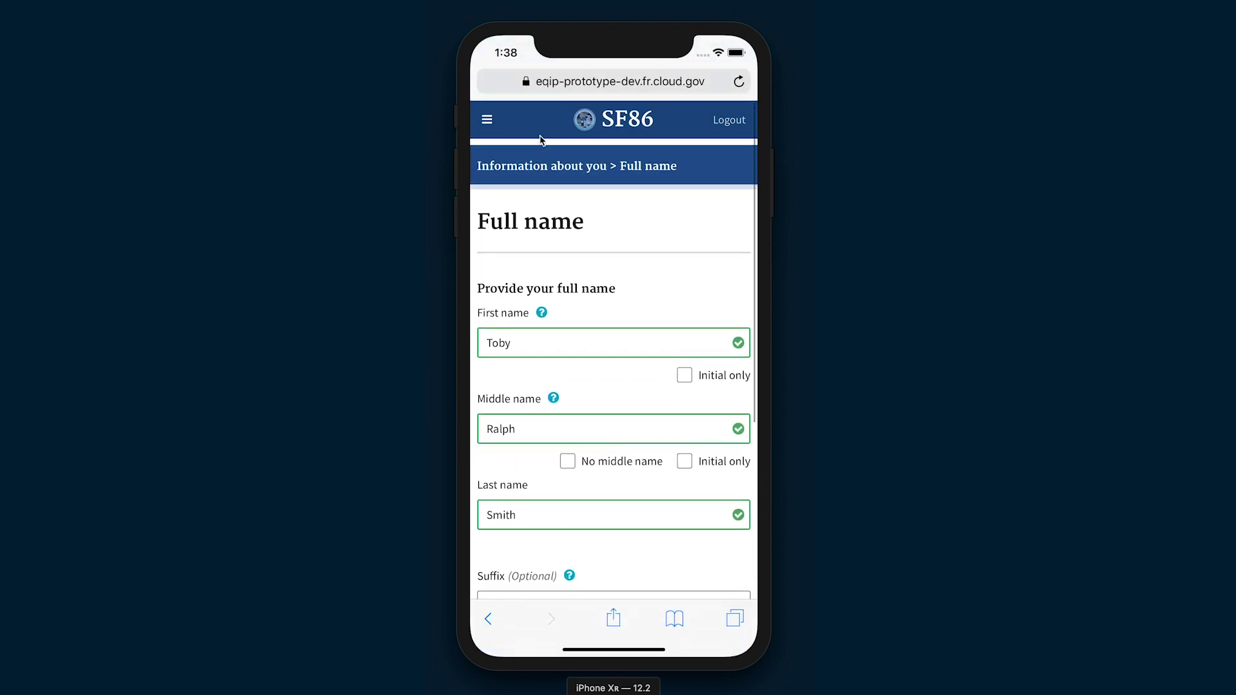
pyautogui.click(487, 119)
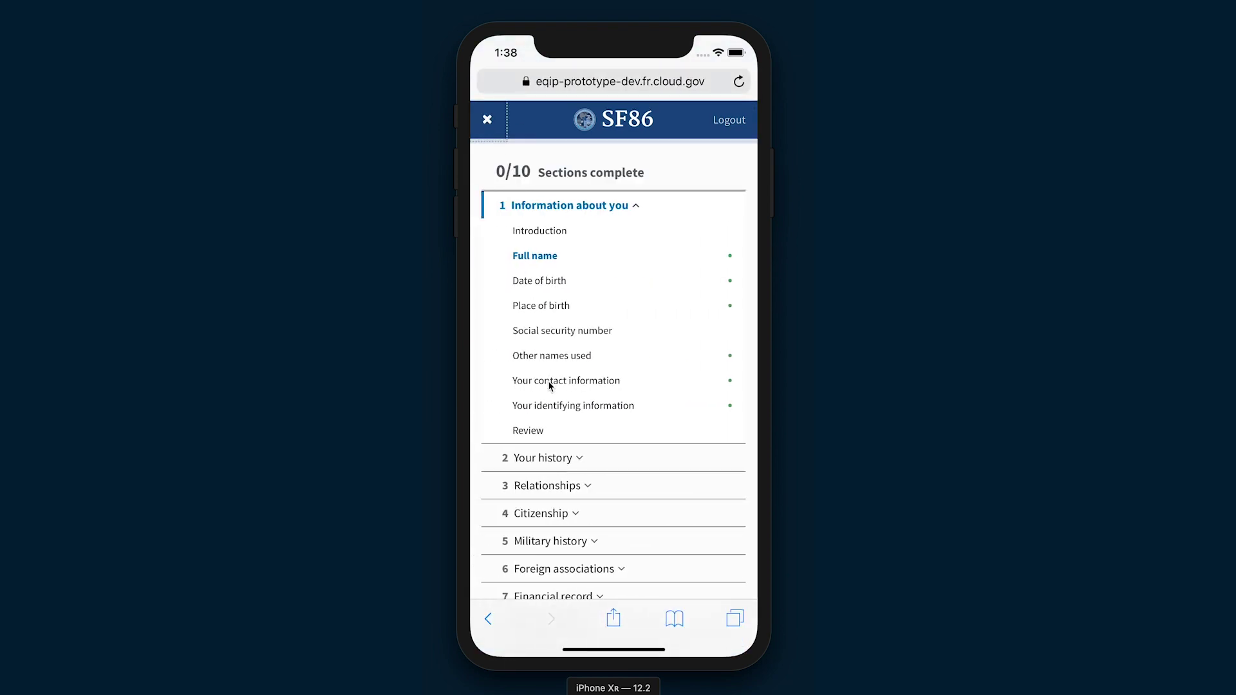
pyautogui.click(549, 404)
pyautogui.moveTo(617, 472); pyautogui.dragTo(629, 270)
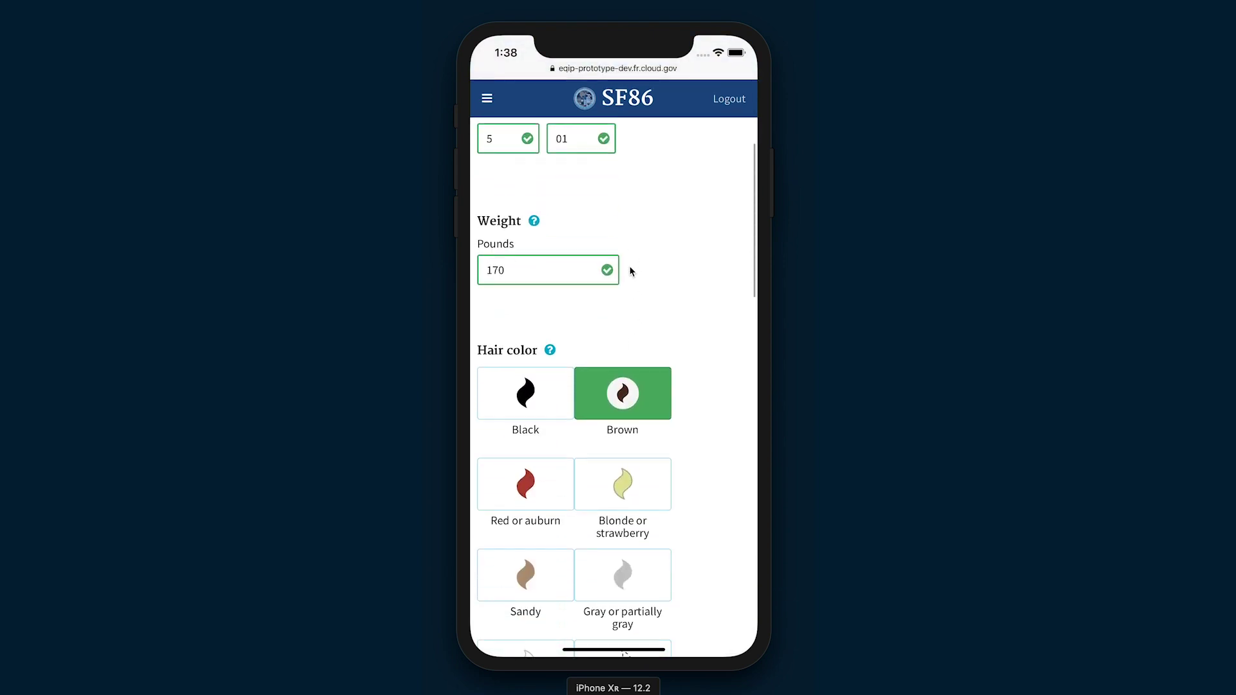
pyautogui.moveTo(634, 464); pyautogui.dragTo(635, 193)
pyautogui.moveTo(651, 422); pyautogui.dragTo(640, 195)
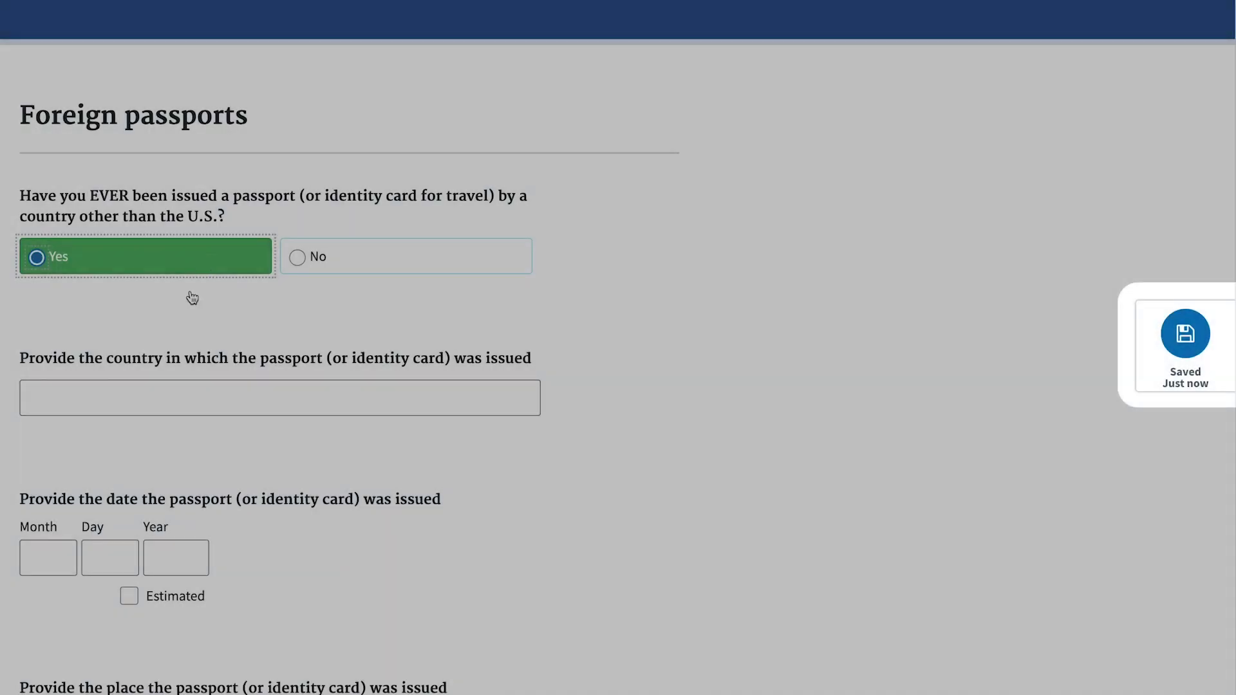
# - Enter United States as the foreign passport's issuing country
pyautogui.click(120, 386)
pyautogui.write('United')
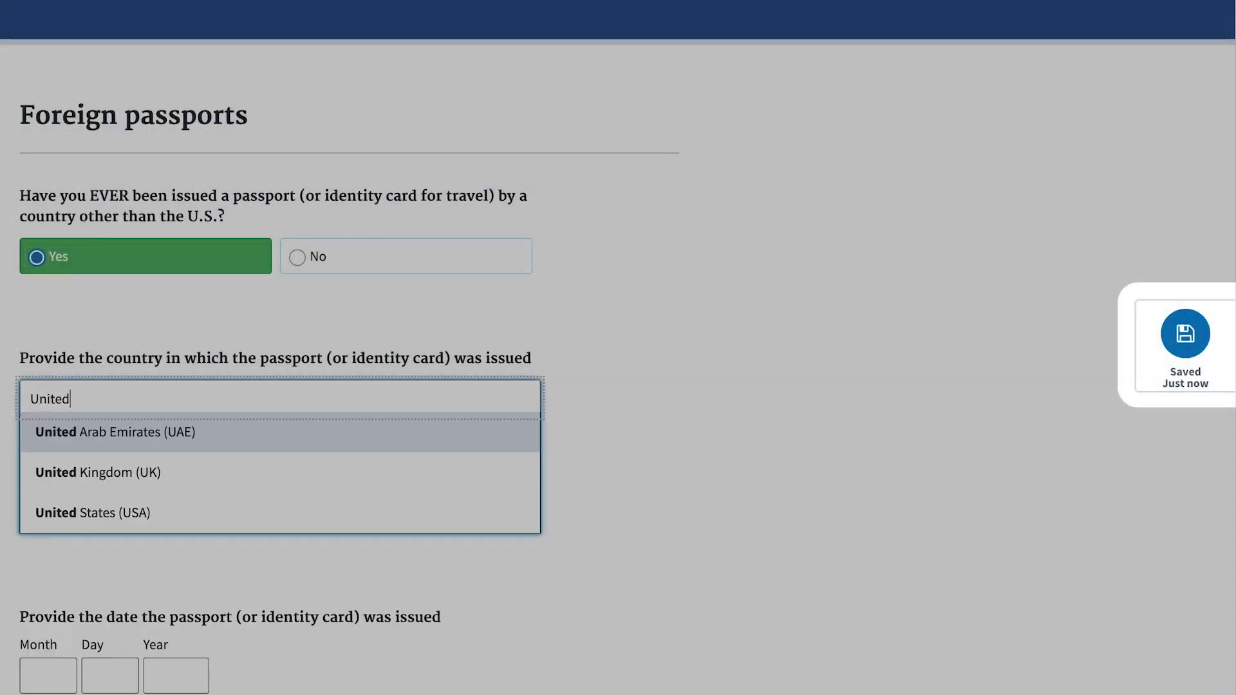
pyautogui.write(' state')
pyautogui.press('Return')
pyautogui.press('Tab')
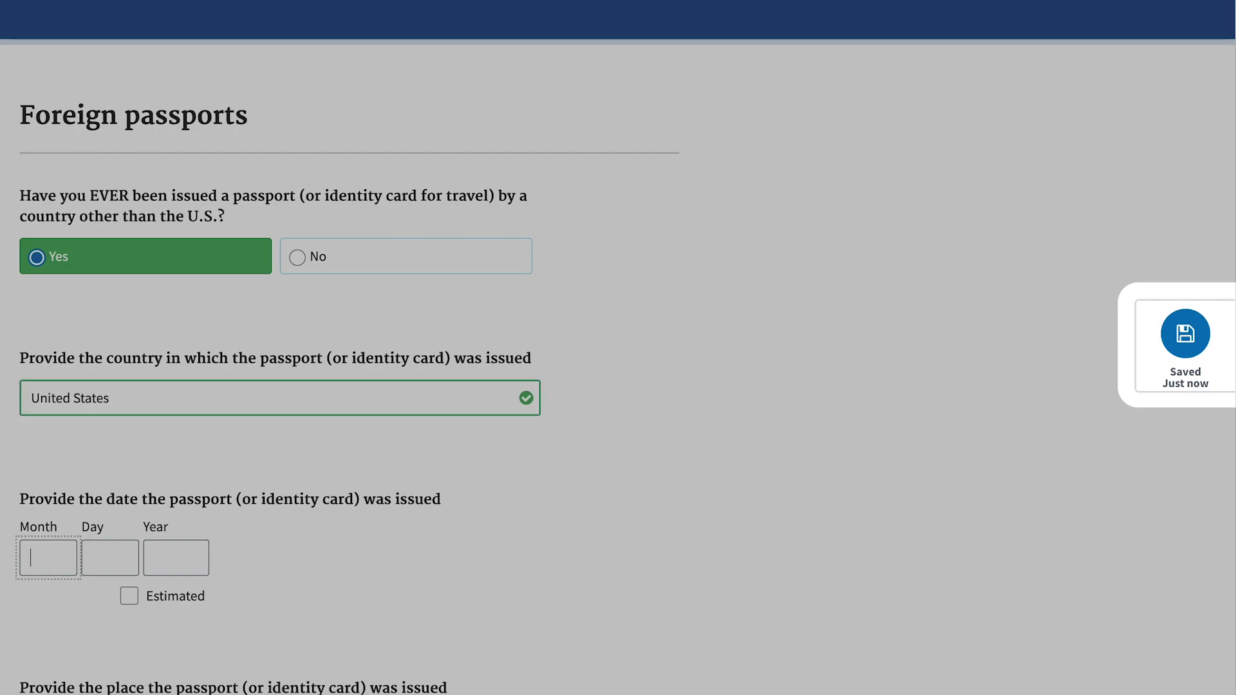